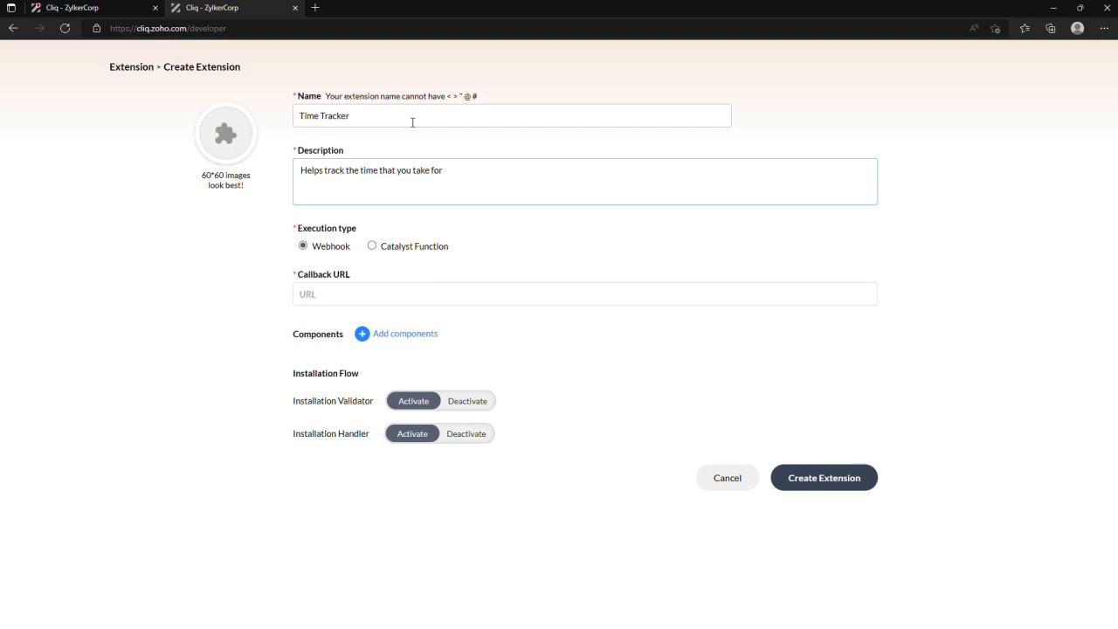
type("mpleting tasks for better time management")
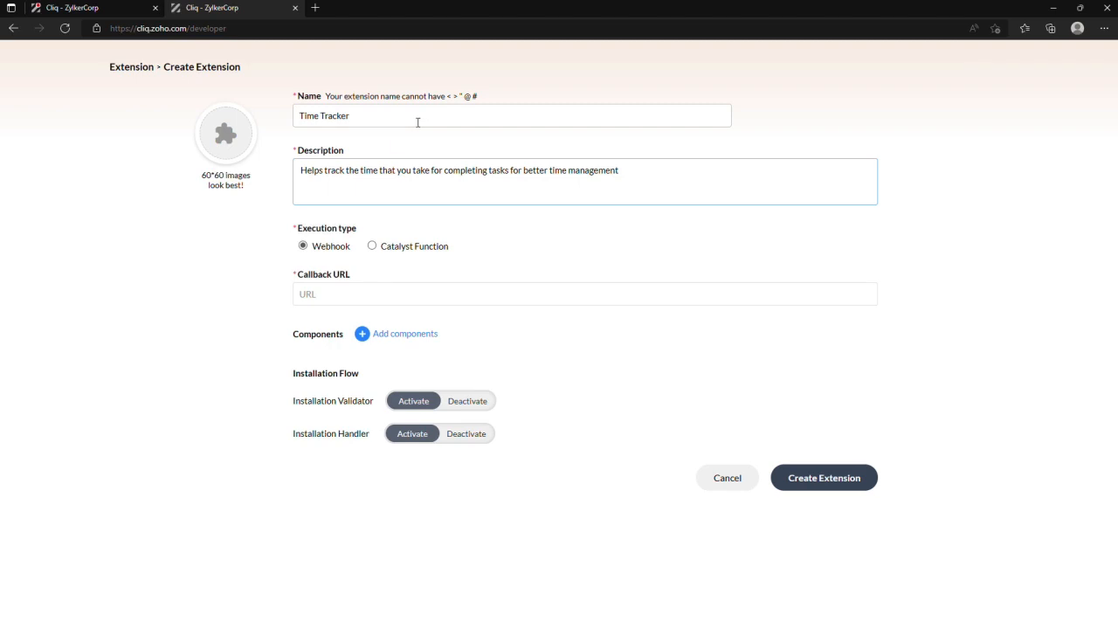
left_click(334, 293)
type("https://142e-59-93-230-218.in.ngrok.io/")
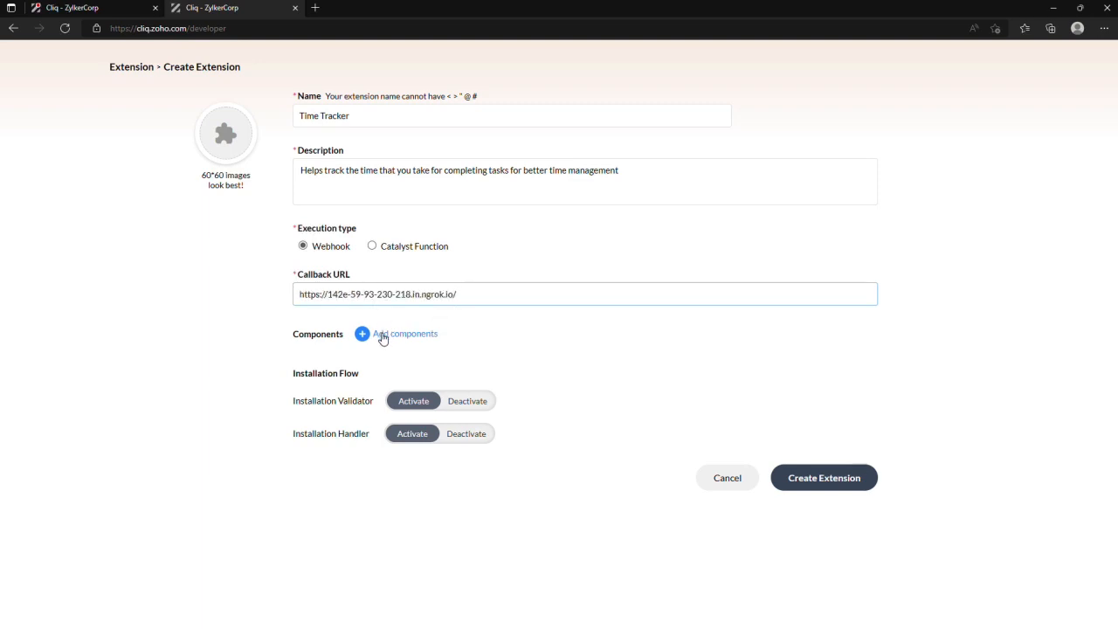
- Start a new bot component for the extension and name it Time Tracker
double_click(382, 338)
left_click(450, 337)
left_click(425, 341)
left_click(381, 383)
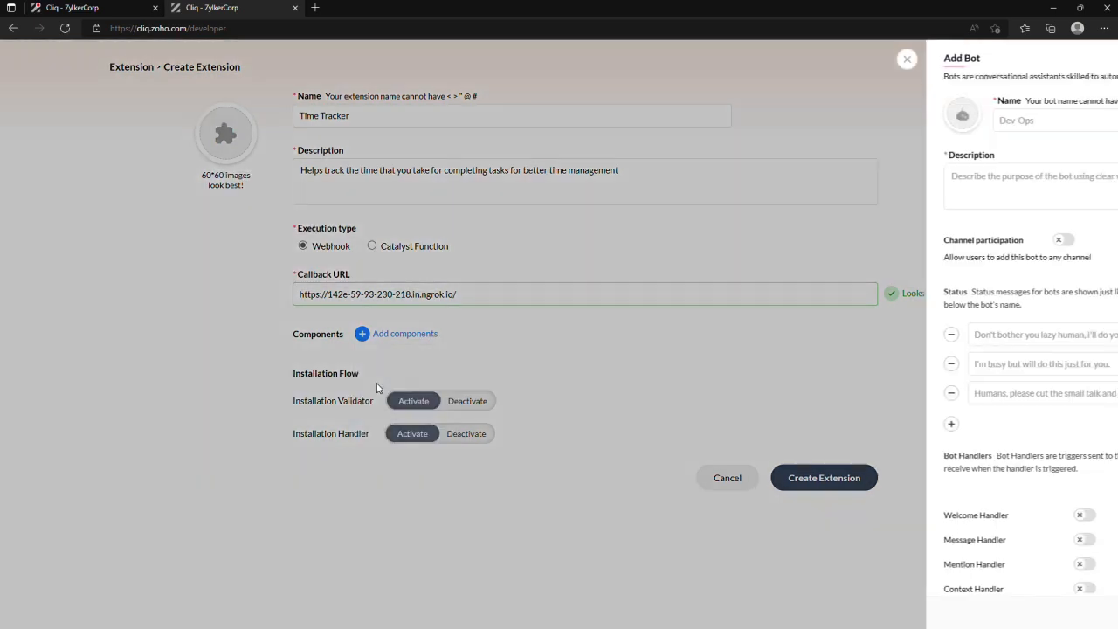
left_click(603, 120)
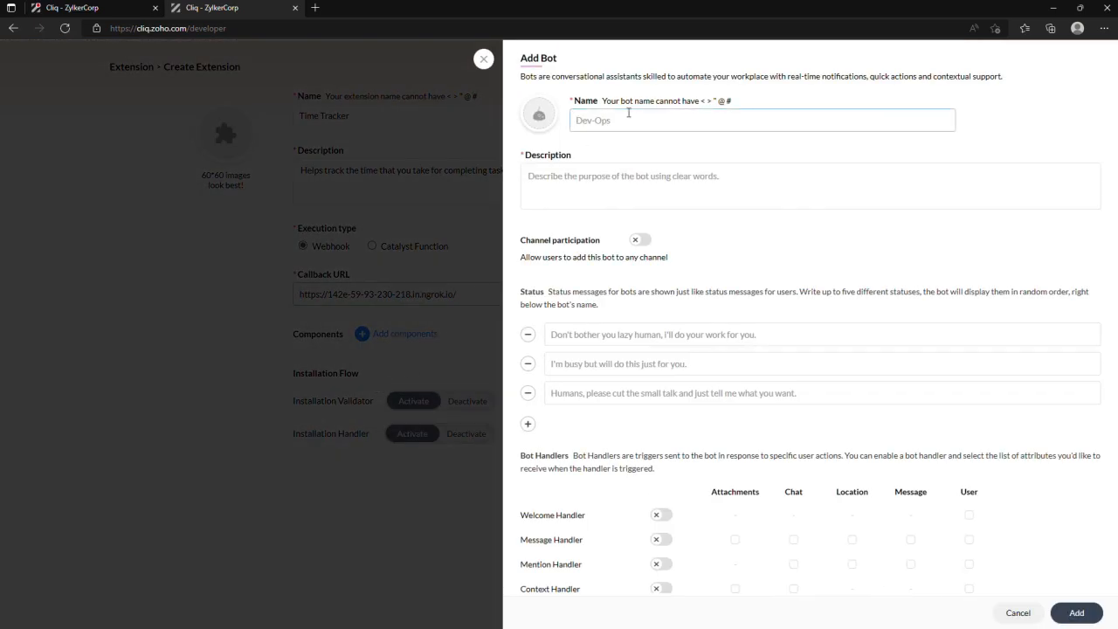
type("Time Tracker")
- Enter "Helps track time taken to finish your tasks" as the bot's description
left_click(591, 187)
type("Helps track time of your tasks")
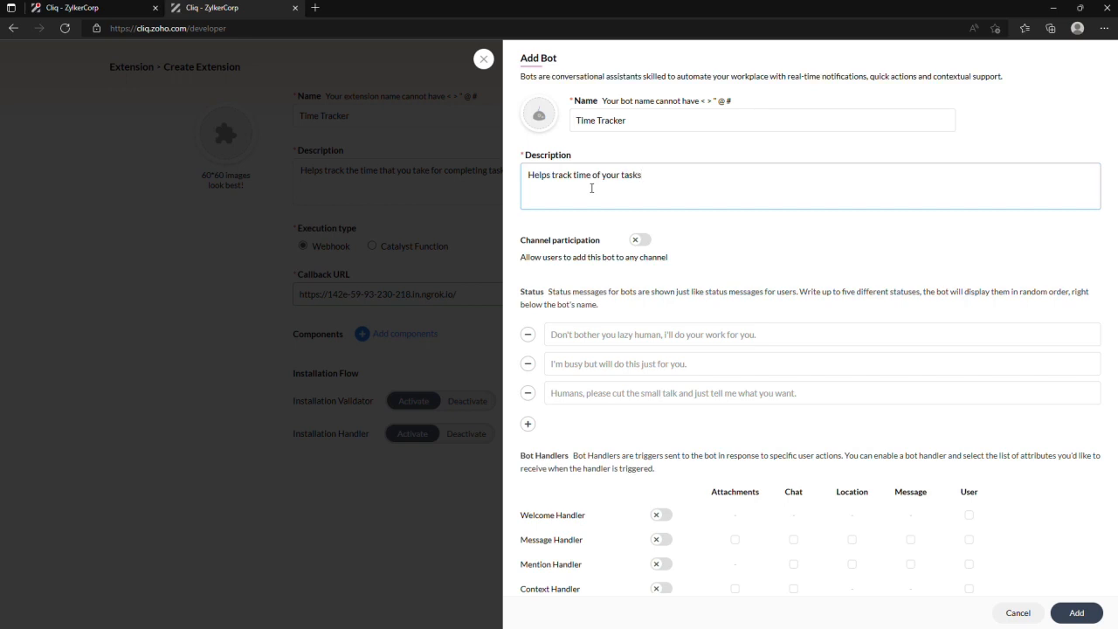
type("taken to")
key("Delete")
key("Delete")
type("finish")
- Enable the bot's Welcome Handler and Message Handler, each with the User attribute
scroll(746, 277, "down", 3)
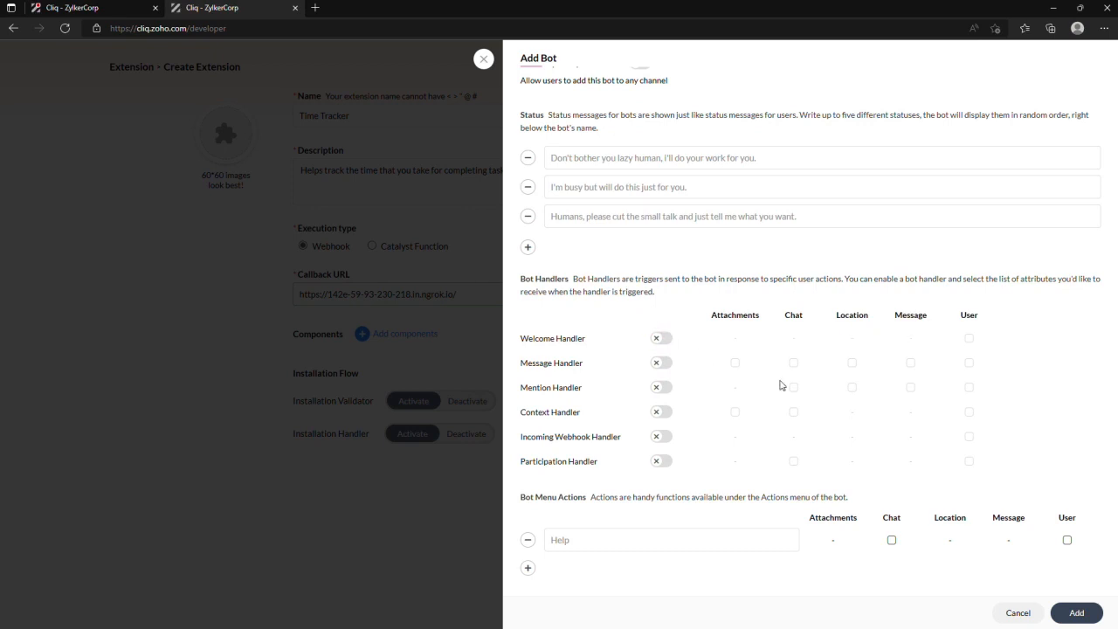
left_click(662, 341)
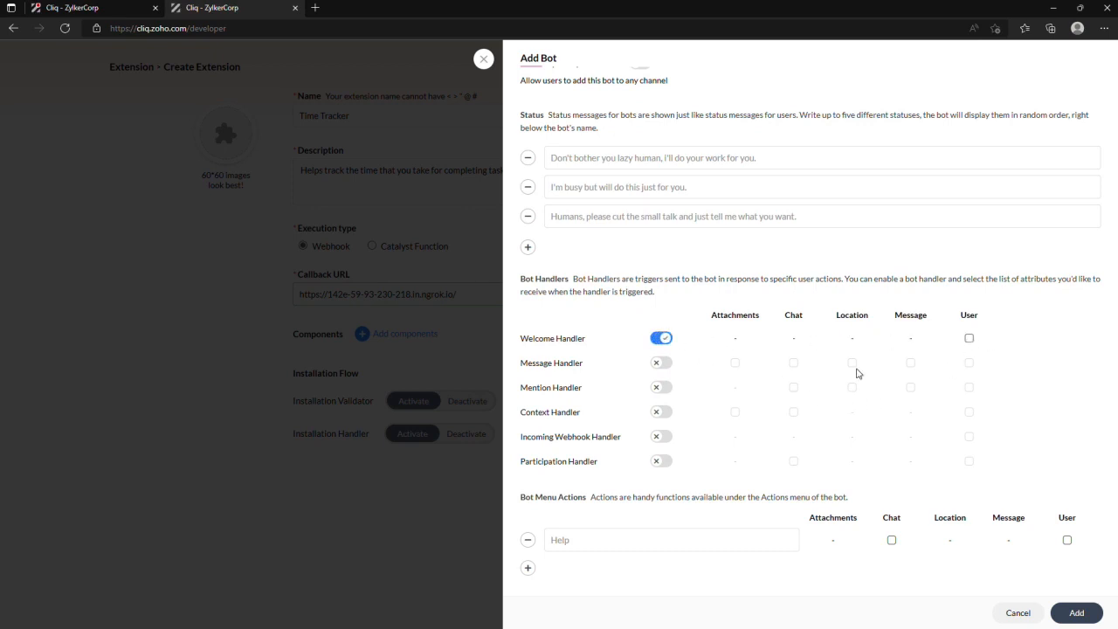
left_click(969, 340)
left_click(661, 367)
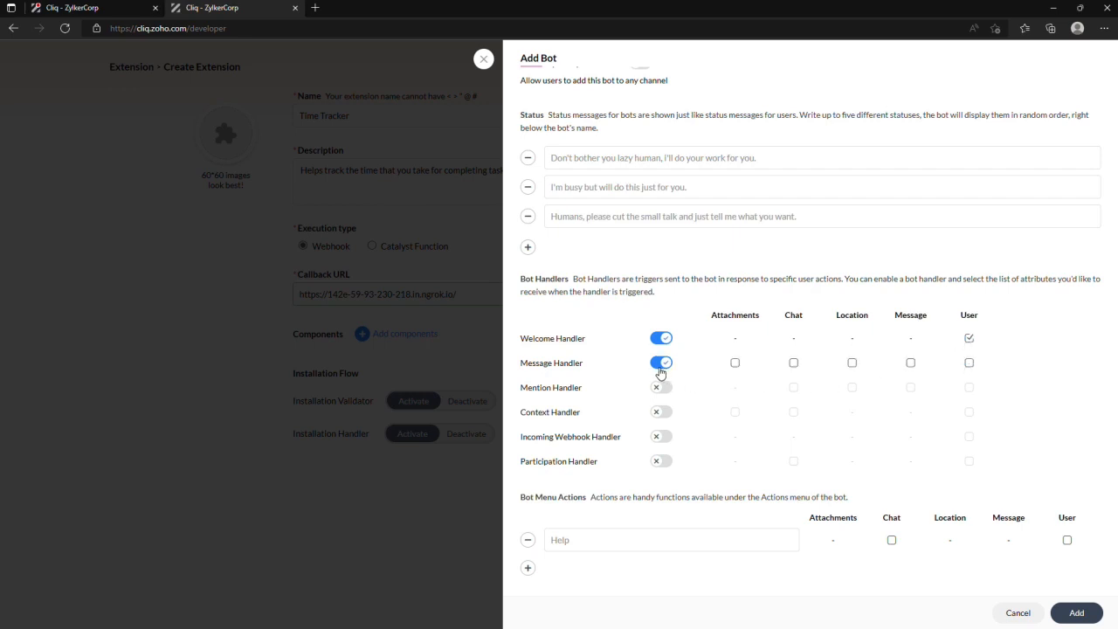
left_click(969, 364)
- Define the bot menu actions Add Task and Current Task, each with the User attribute
left_click(625, 537)
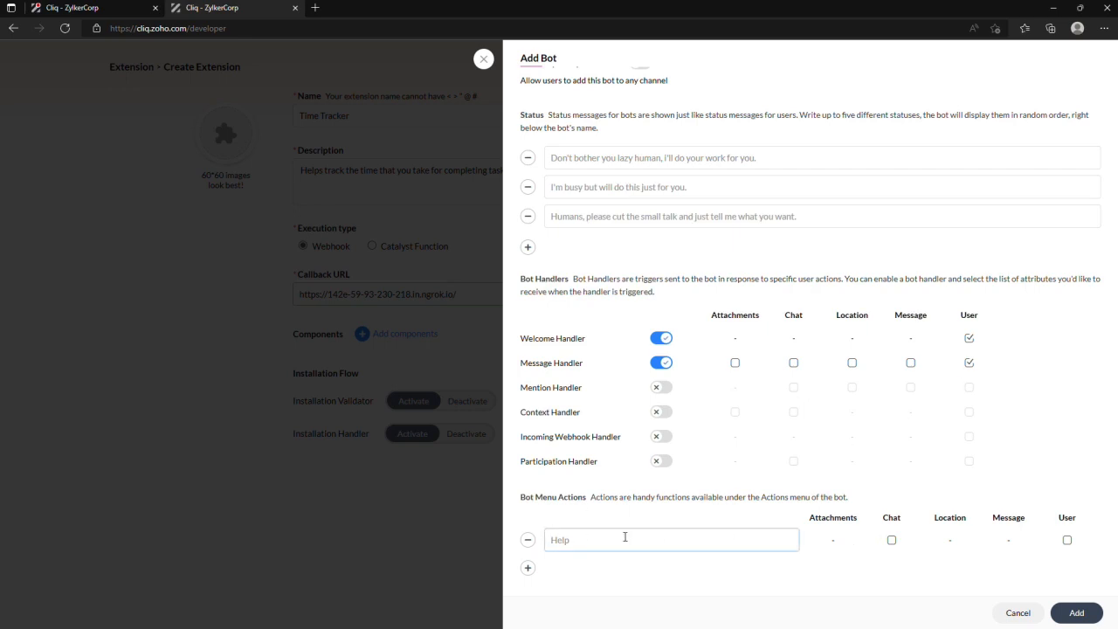
type("Add Task")
left_click(1066, 540)
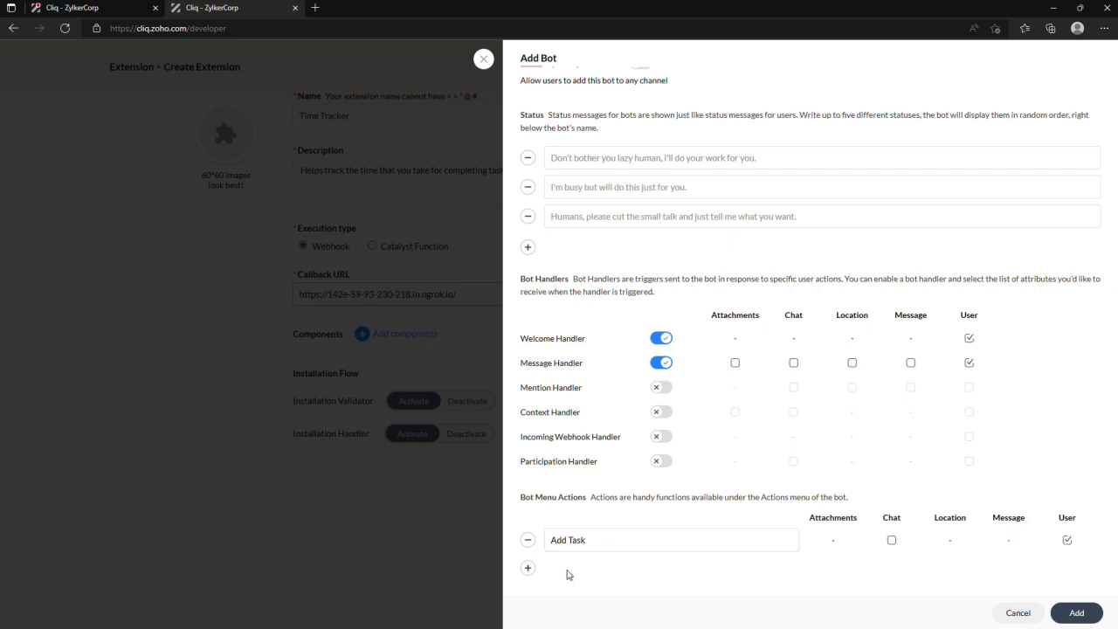
left_click(527, 567)
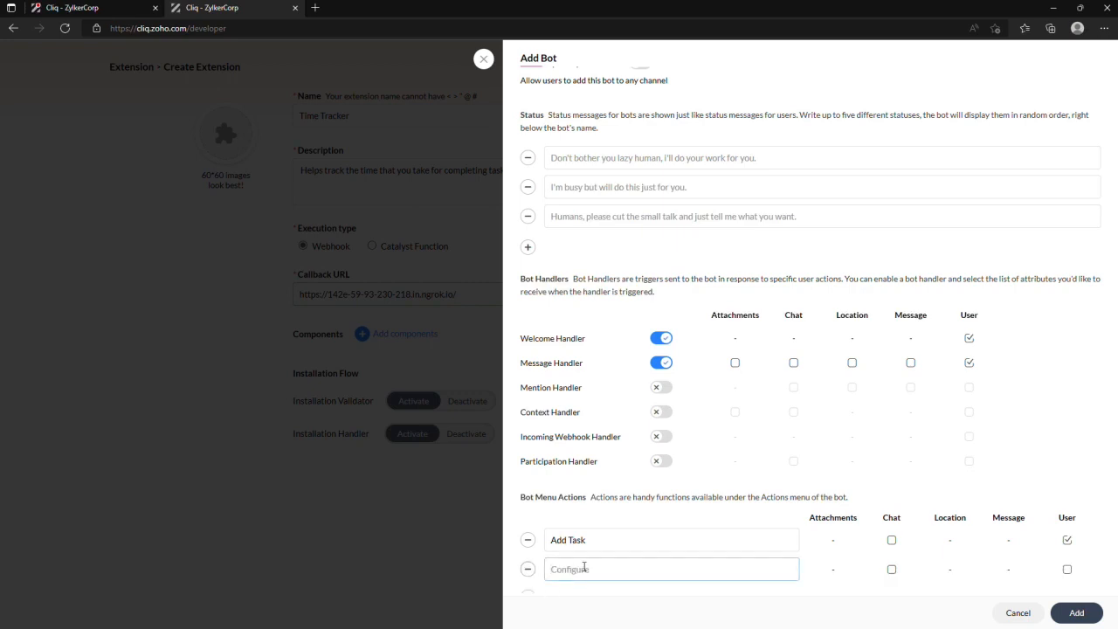
type("Current Task")
left_click(1066, 569)
scroll(964, 479, "down", 1)
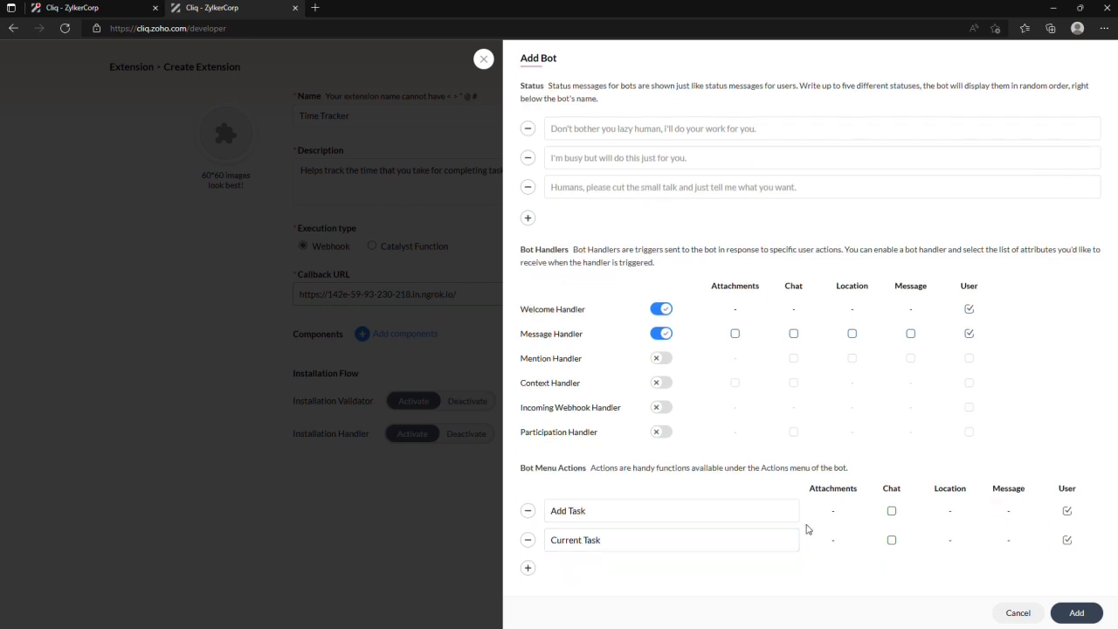
- Define a third bot menu action, Projects, with the User attribute and add the bot to the extension
left_click(529, 570)
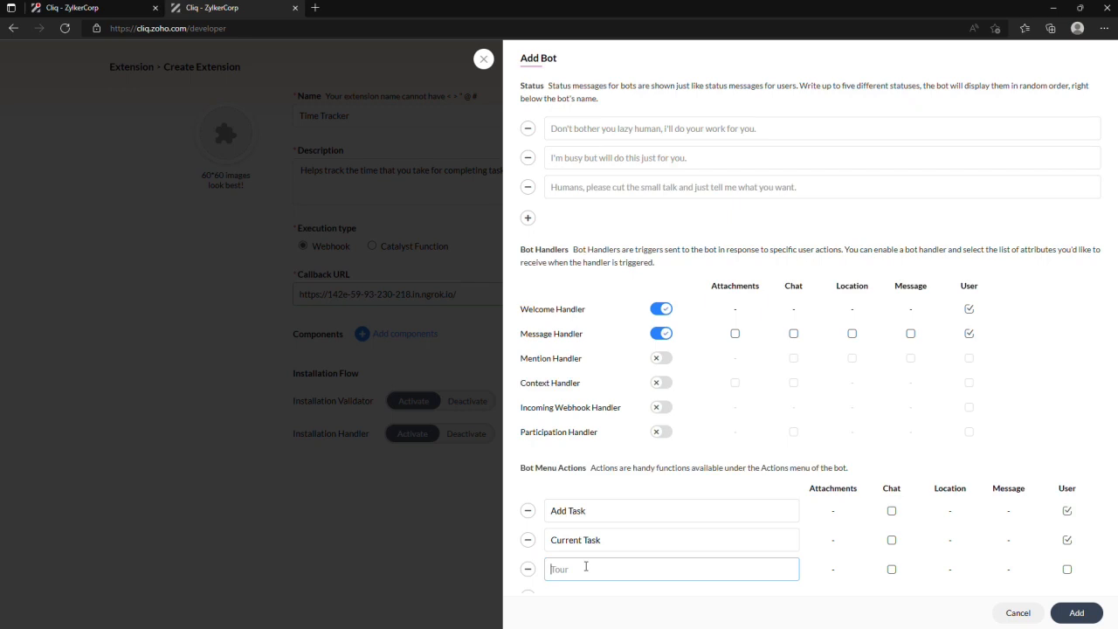
type("Pr")
left_click(1069, 570)
scroll(914, 494, "down", 1)
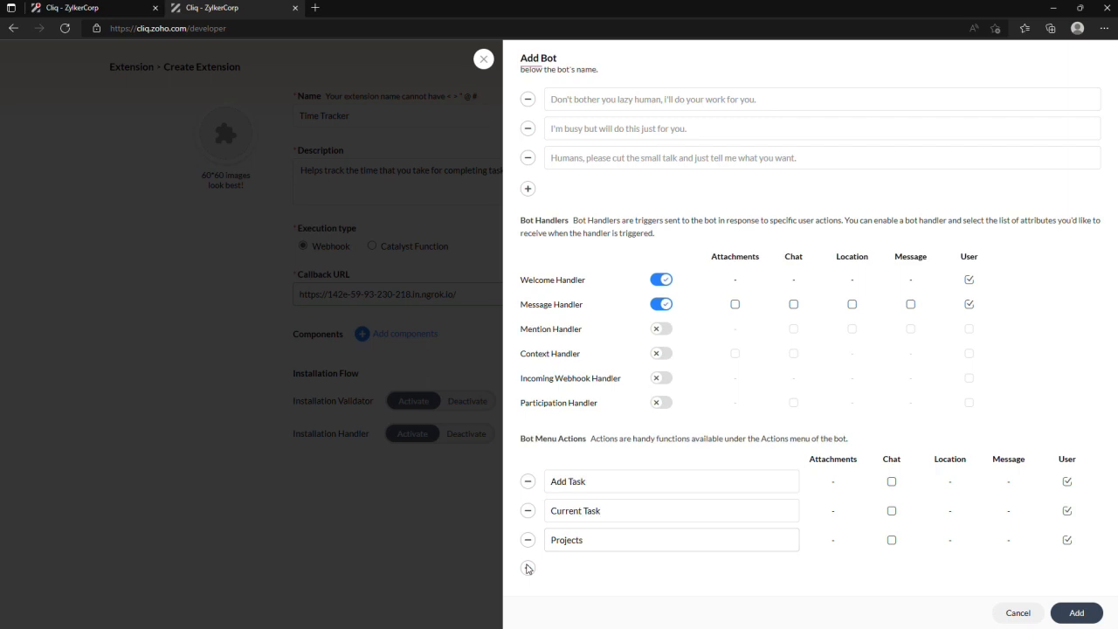
left_click(1077, 613)
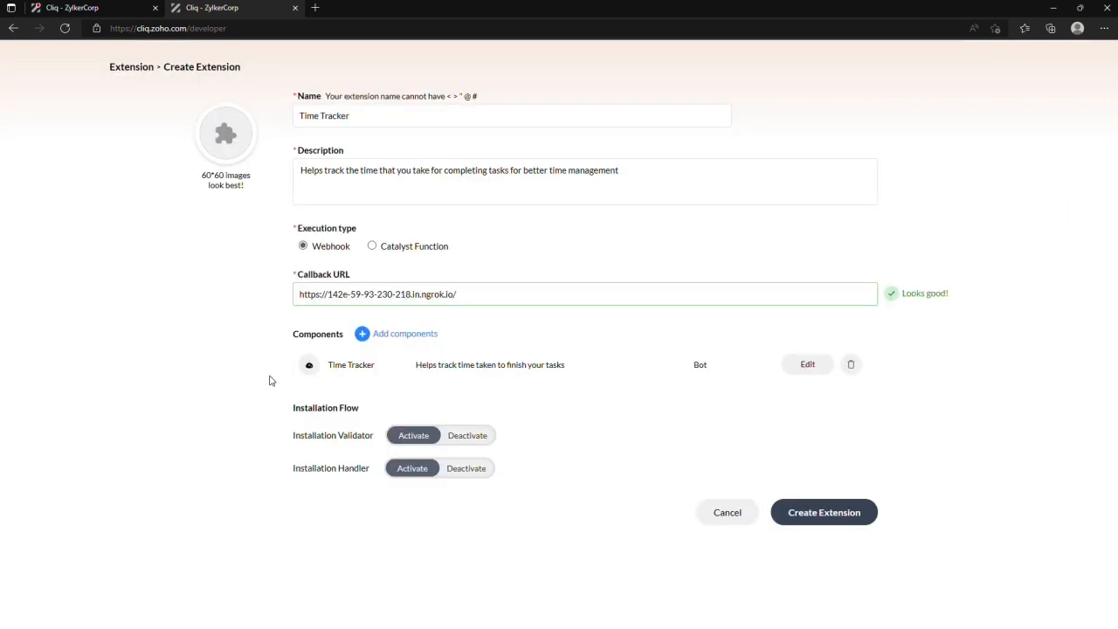
- Start a message action component named Add Task with the hint "Helps add task to time tracker"
left_click(380, 335)
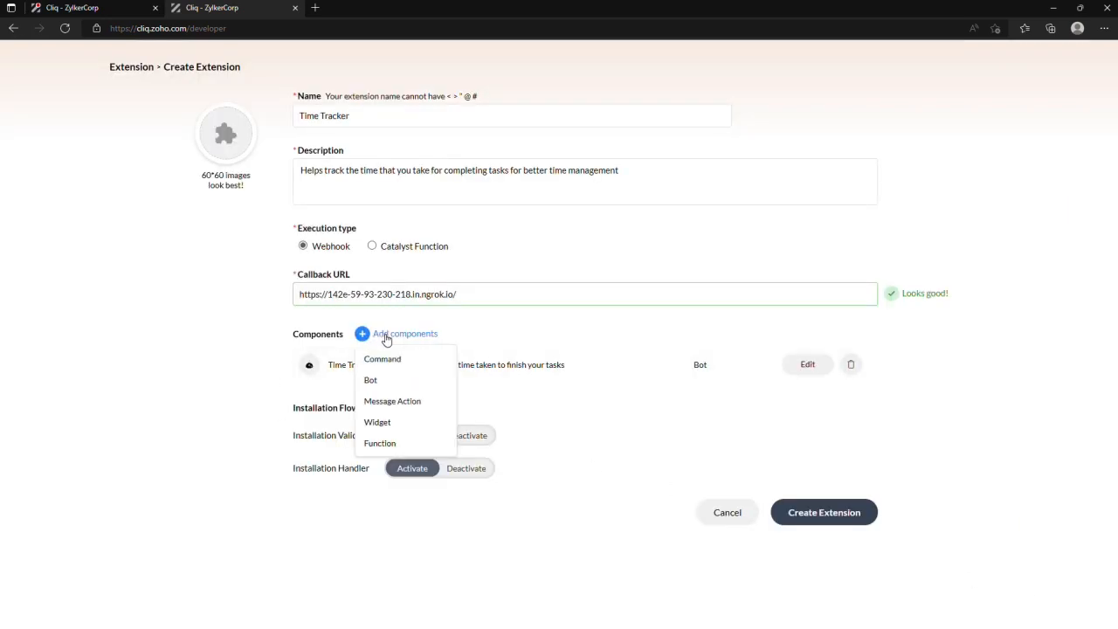
left_click(386, 400)
left_click(529, 117)
type("A")
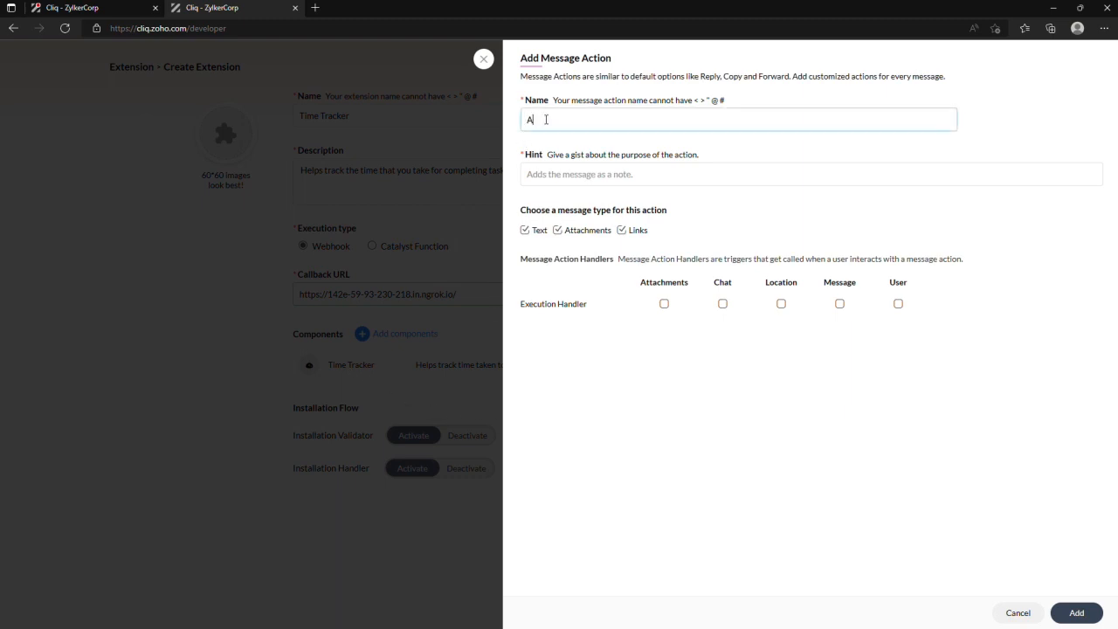
type("dd Task")
left_click(570, 175)
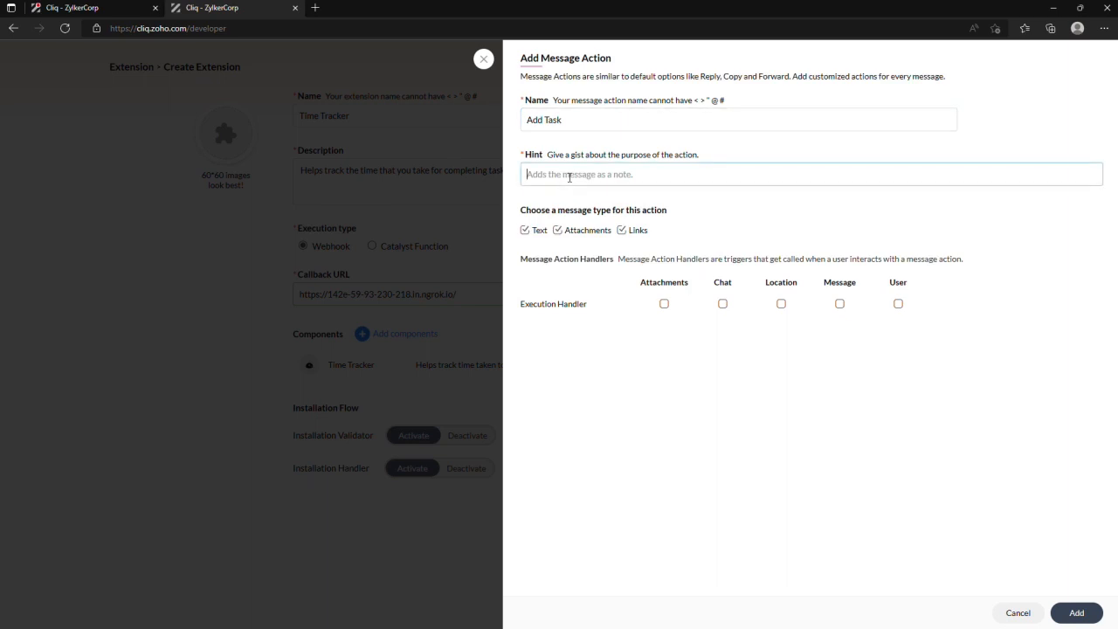
type("Helps add task to time tracker")
- Limit the message action to text messages, give its Execution Handler the Message and User attributes, and add it to the extension
left_click(557, 231)
left_click(621, 230)
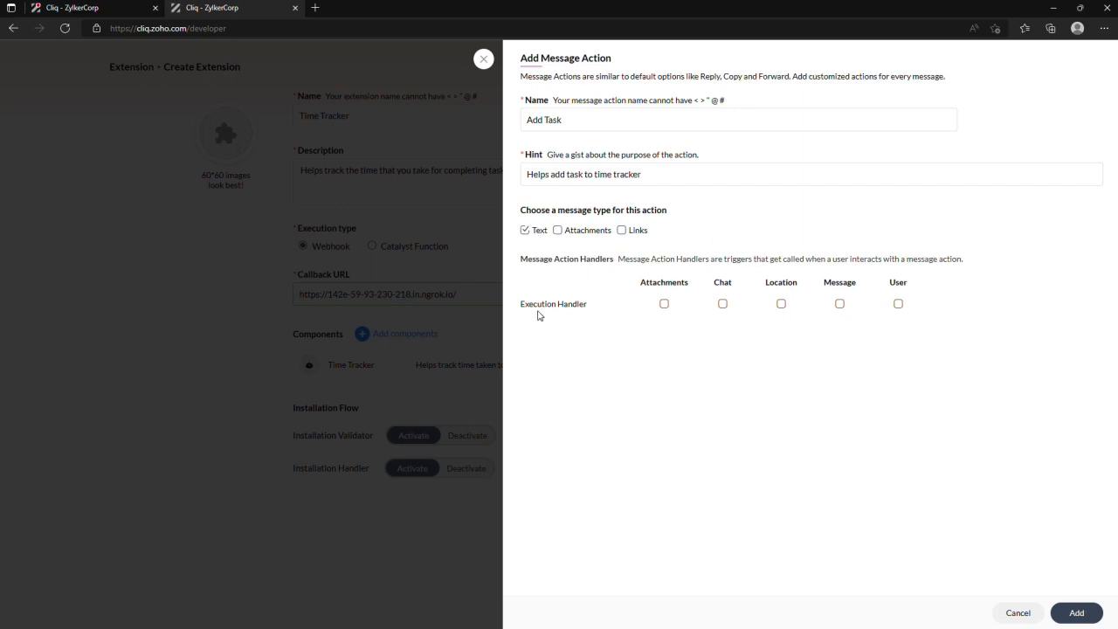
left_click(839, 304)
left_click(899, 304)
left_click(1077, 613)
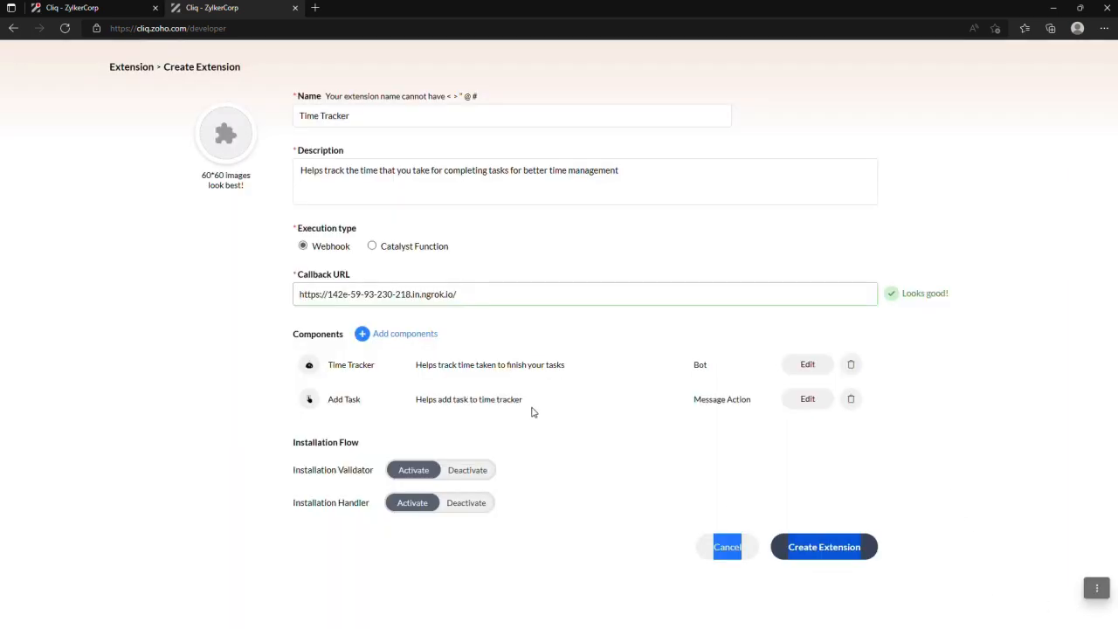
- Start a function component of type Form and name it timetrackerform
left_click(397, 341)
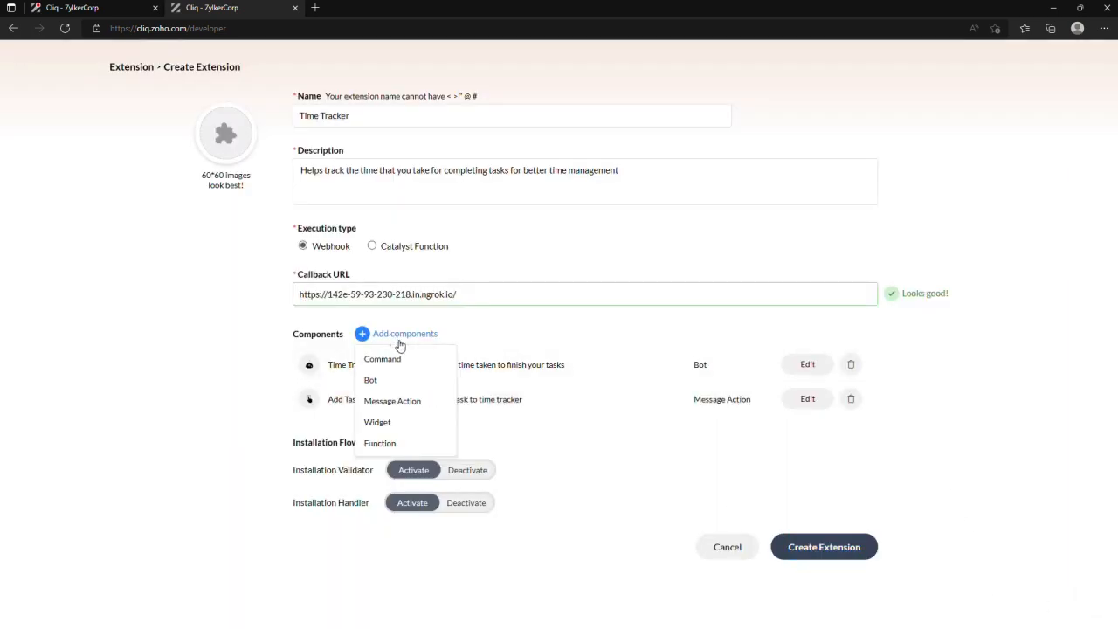
left_click(384, 444)
left_click(588, 254)
left_click(568, 124)
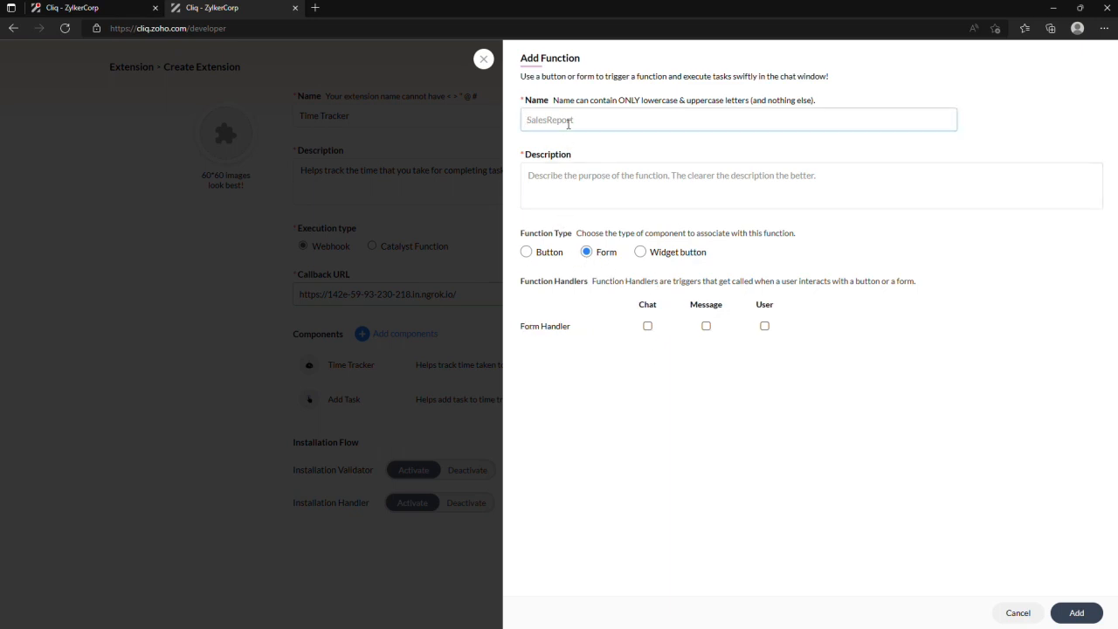
type("timetrack")
- Describe the form function as "Form for time tracker extension", give its handler the User attribute, and add it to the extension
left_click(566, 186)
type("Form for time tracker extension")
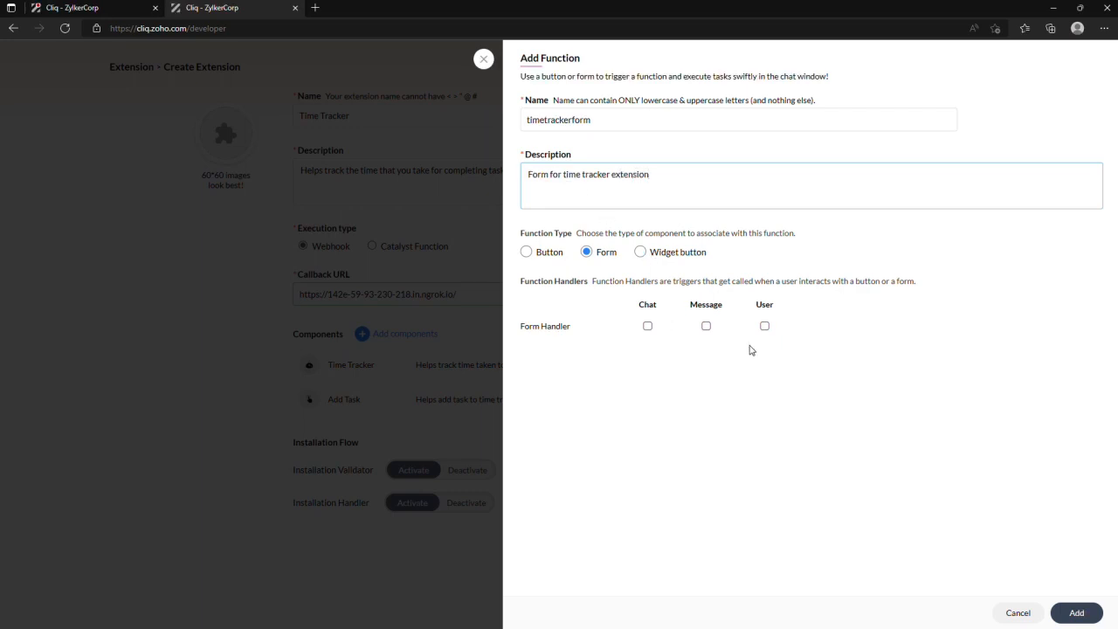
left_click(764, 326)
left_click(1077, 612)
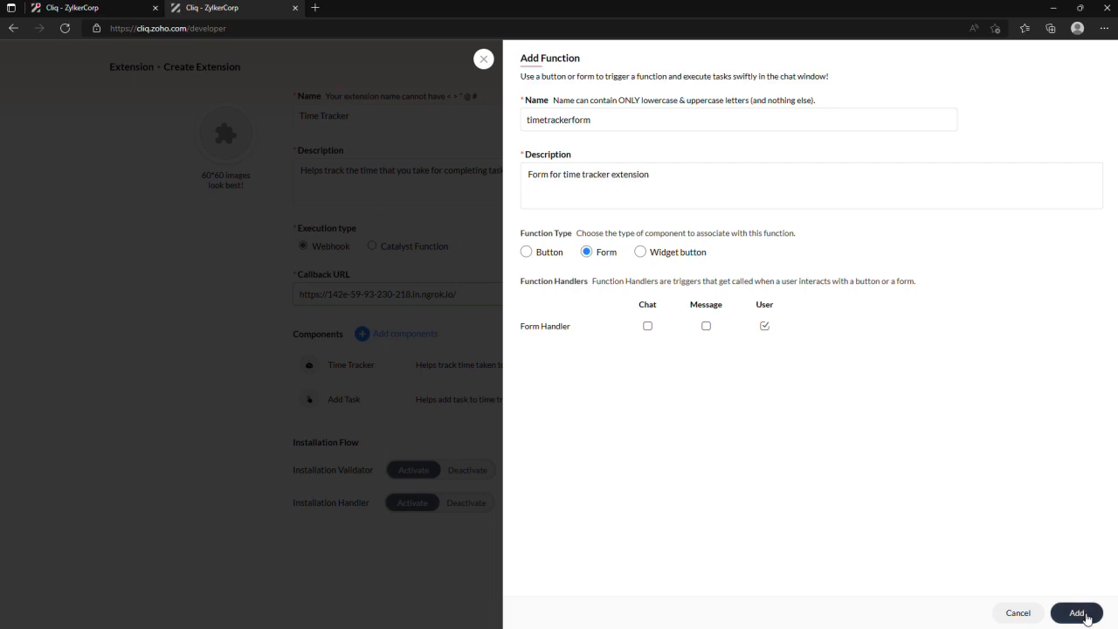
- Start another function component of type Widget button and name it timetrackerbtn
left_click(402, 335)
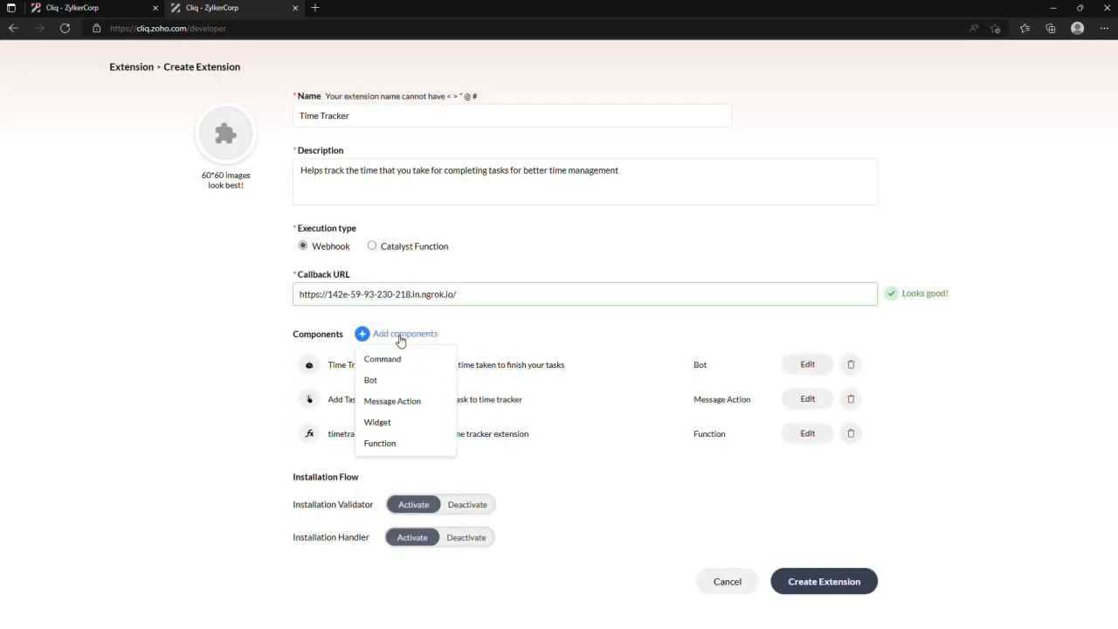
left_click(389, 444)
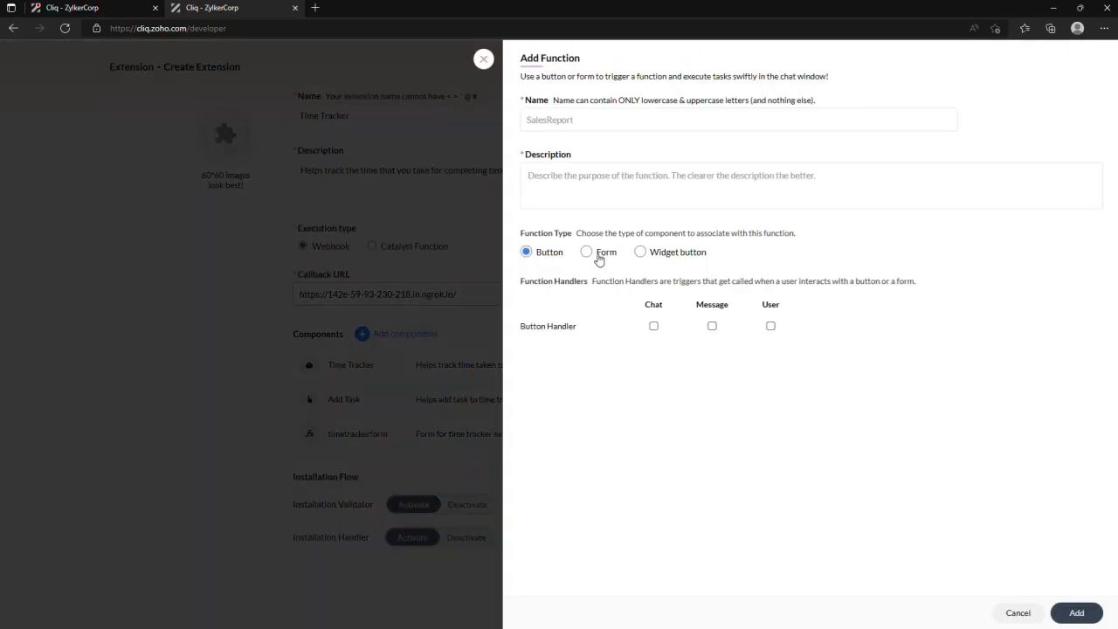
left_click(642, 253)
left_click(557, 121)
type("timetrackerbtn")
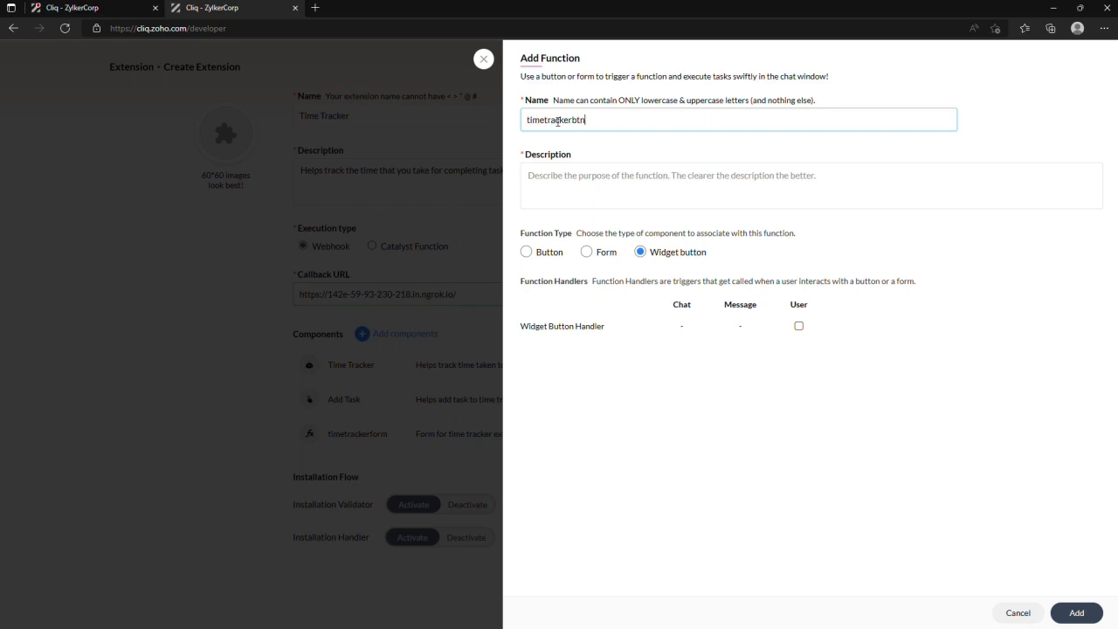
- Describe the widget button function as "Button for time tracker widget", give its handler the User attribute, and add it to the extension
left_click(569, 175)
type("Bu")
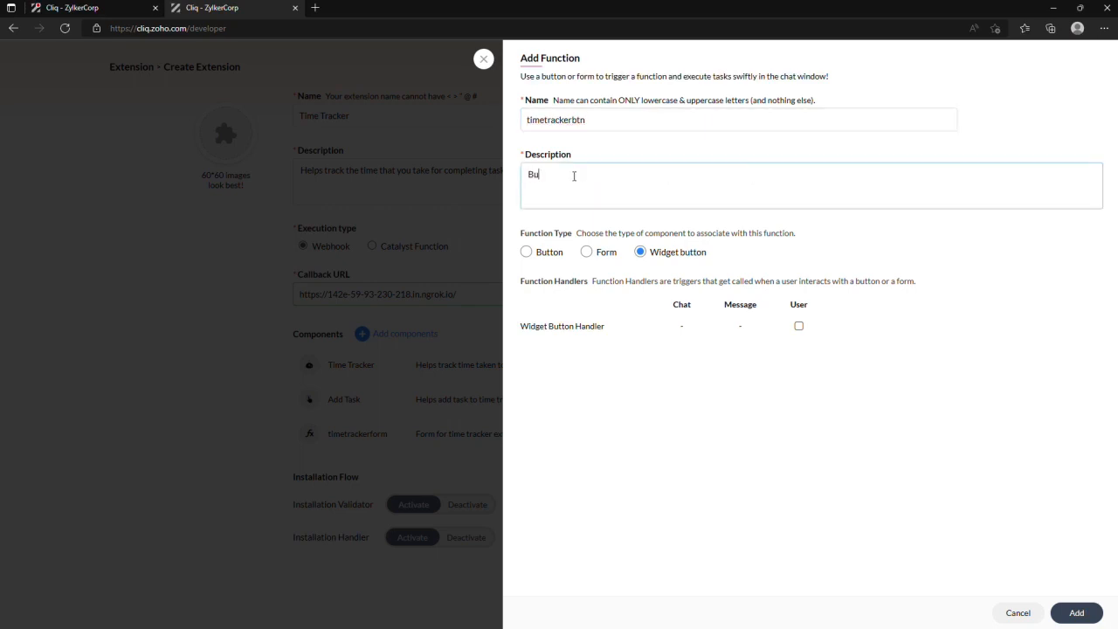
type("tton for time tracker widget")
left_click(799, 326)
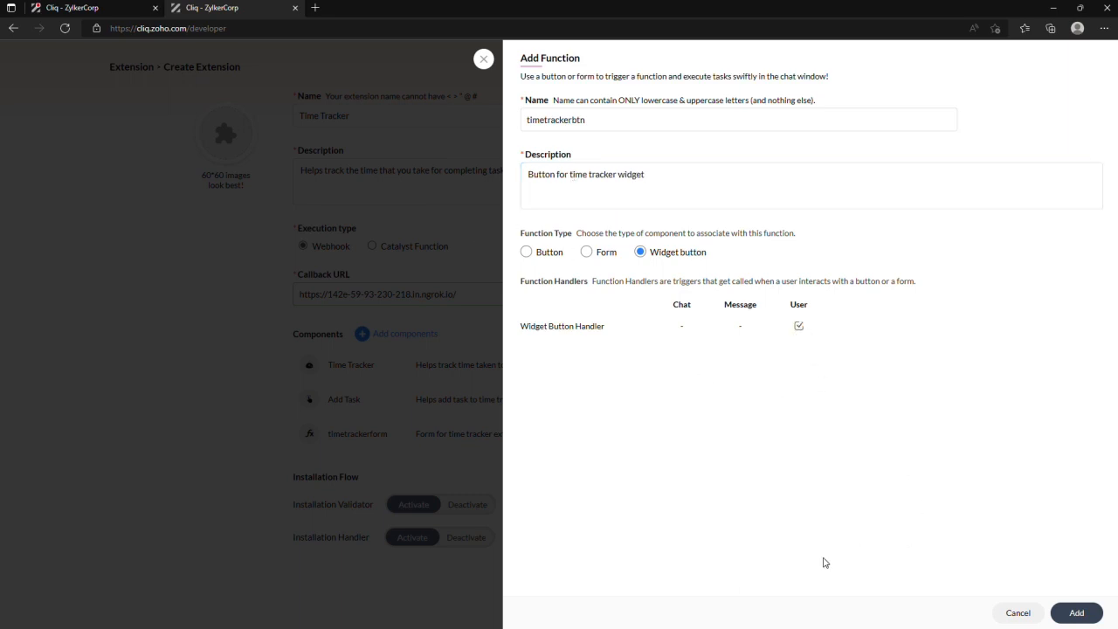
left_click(1087, 620)
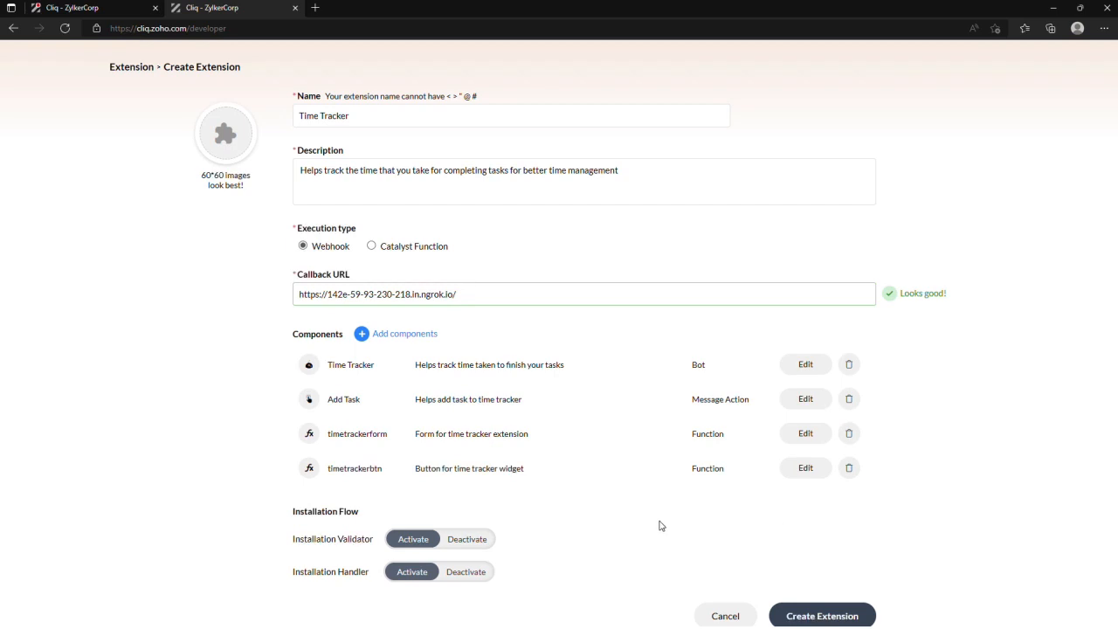
- Deactivate both the Installation Validator and the Installation Handler in the extension's installation flow
double_click(453, 542)
left_click(472, 541)
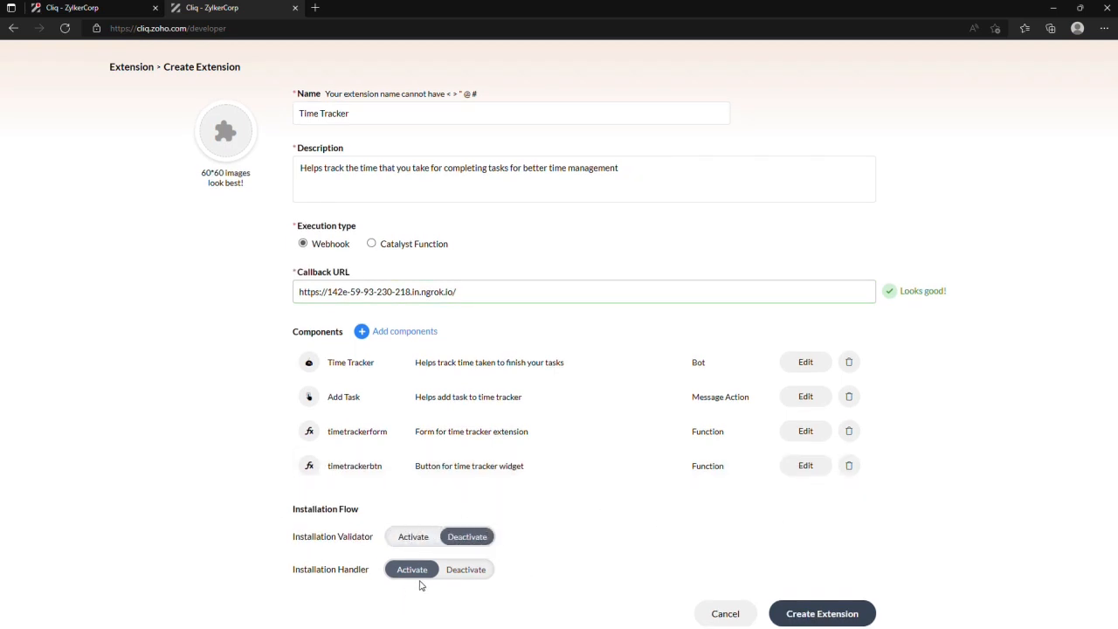
double_click(486, 569)
double_click(475, 576)
left_click(595, 550)
left_click(472, 577)
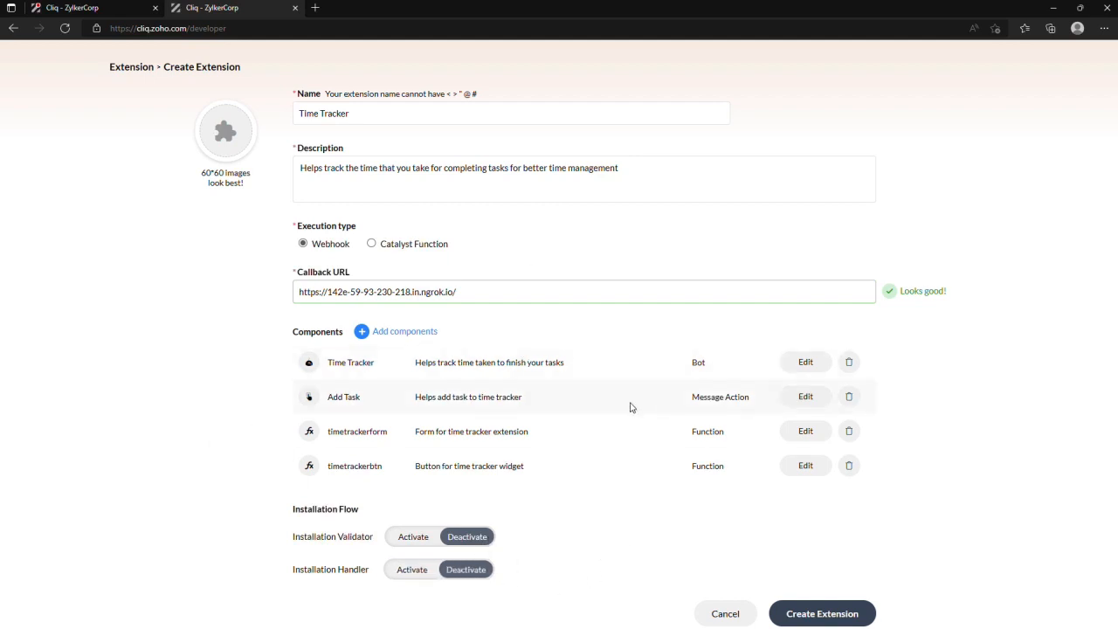
- Create the Time Tracker extension and decline the browser's offer to save the form information
left_click(826, 614)
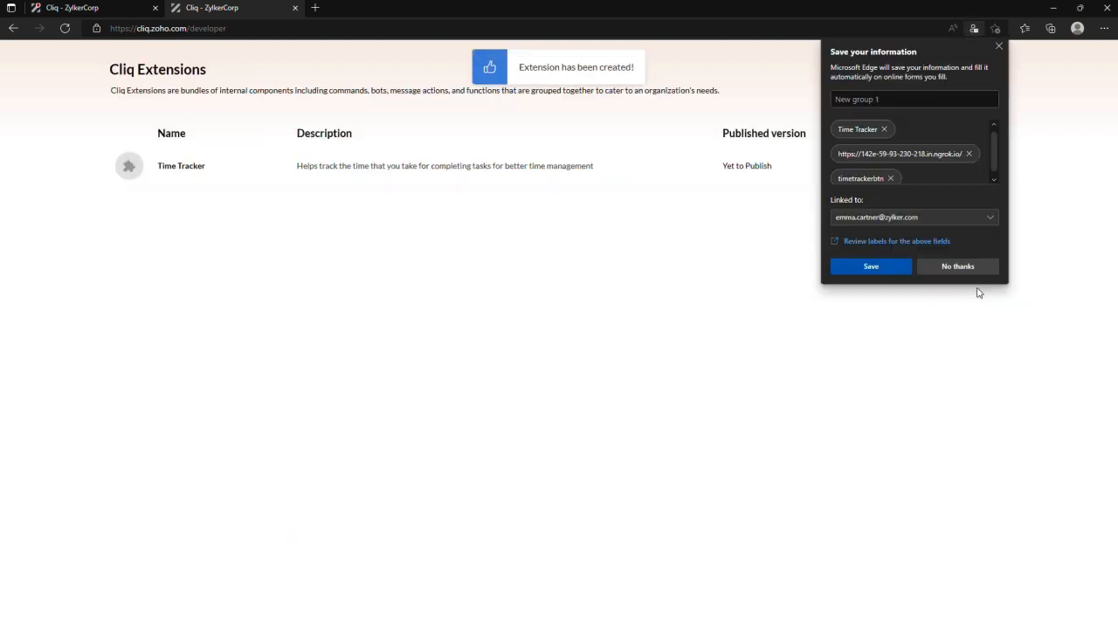
left_click(976, 267)
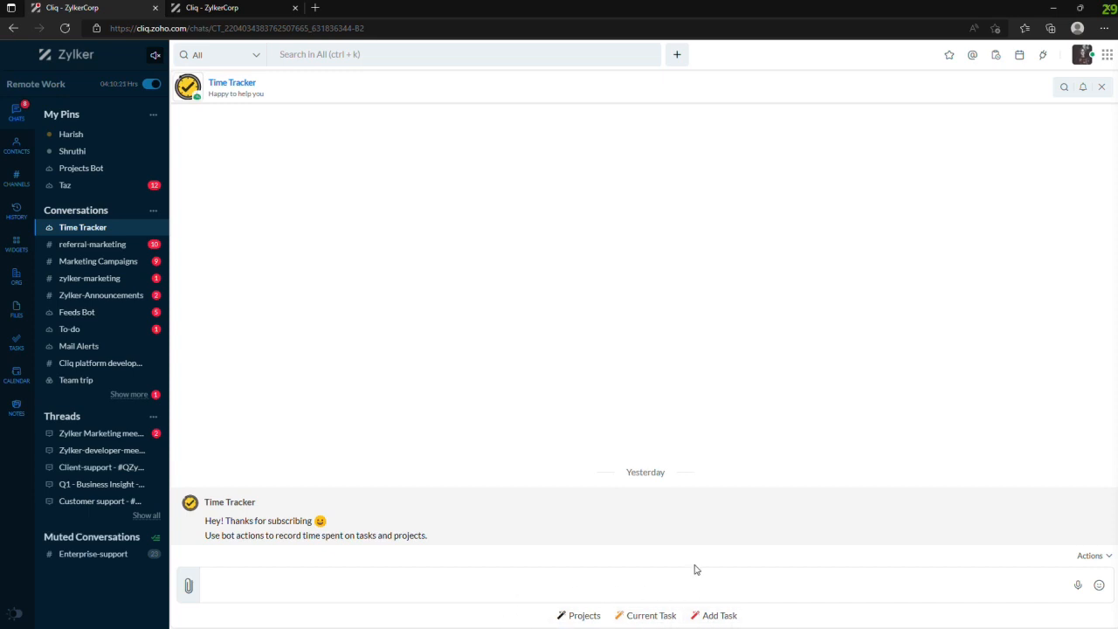
- Run the bot's Add Task action and authorize Time Tracker by allowing it access to the authorization token
left_click(732, 620)
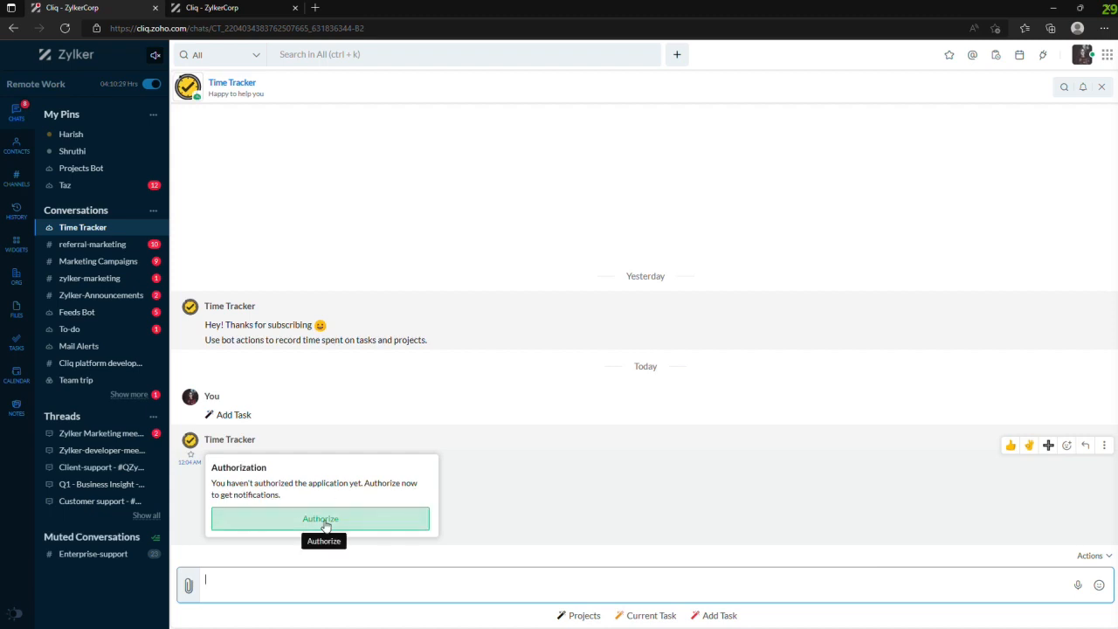
left_click(327, 524)
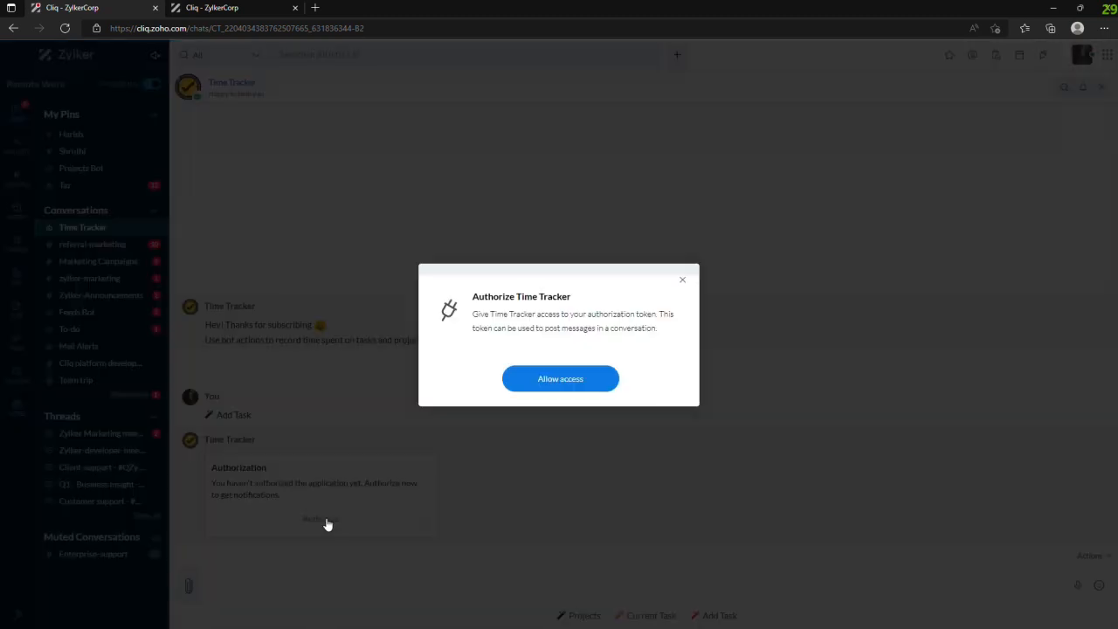
left_click(573, 383)
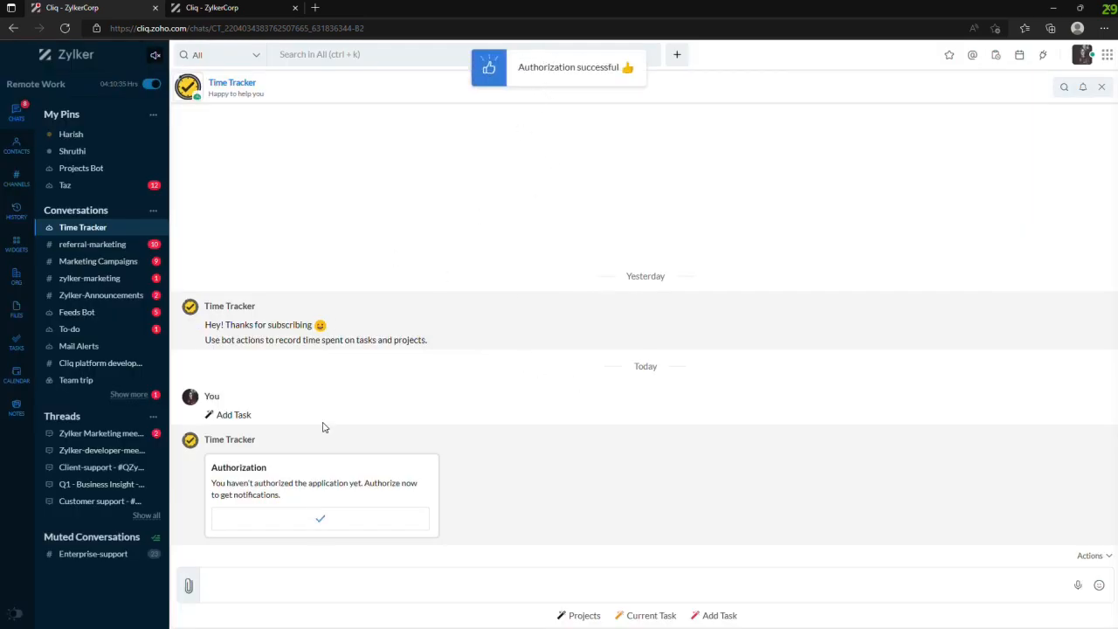
- Start adding a task titled "Fill the marketing sheets" in the General project
left_click(723, 618)
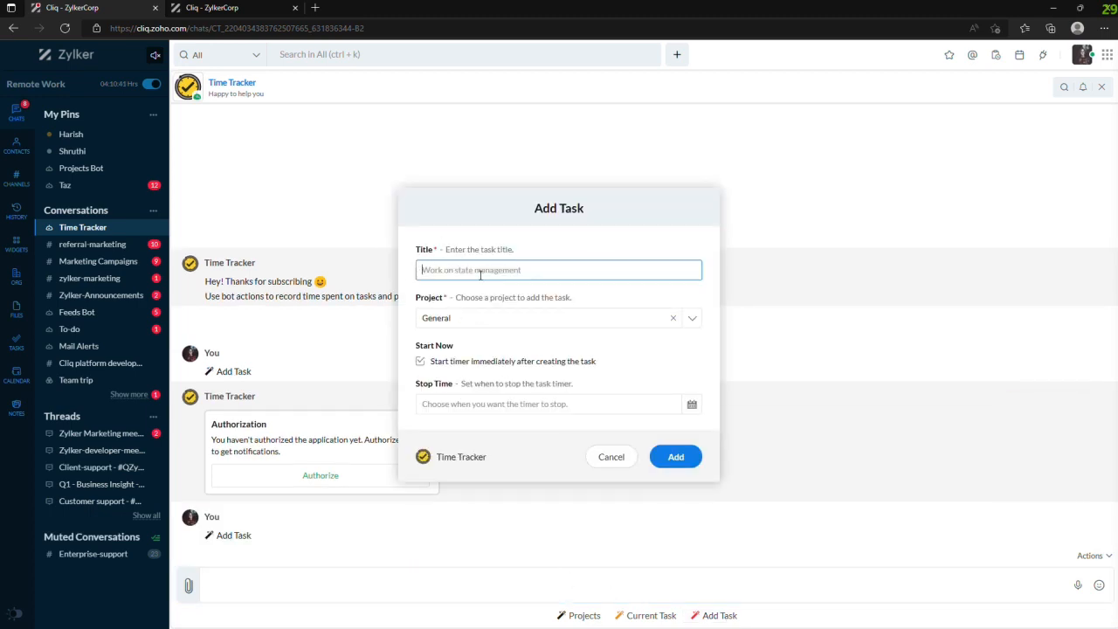
type("Fill the marketing sheets")
left_click(565, 320)
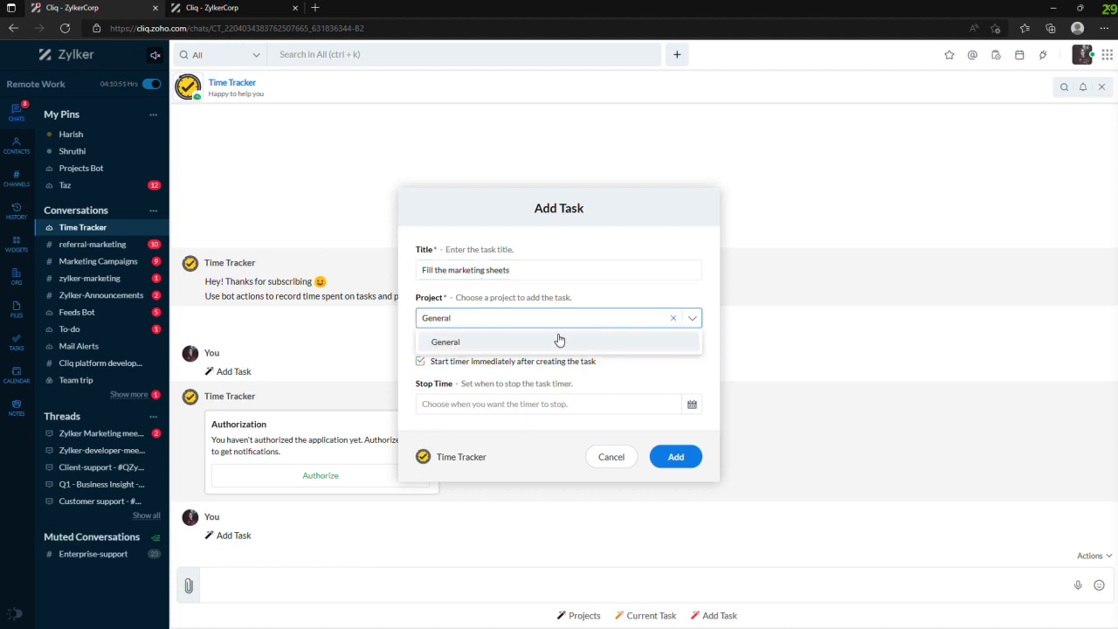
left_click(450, 343)
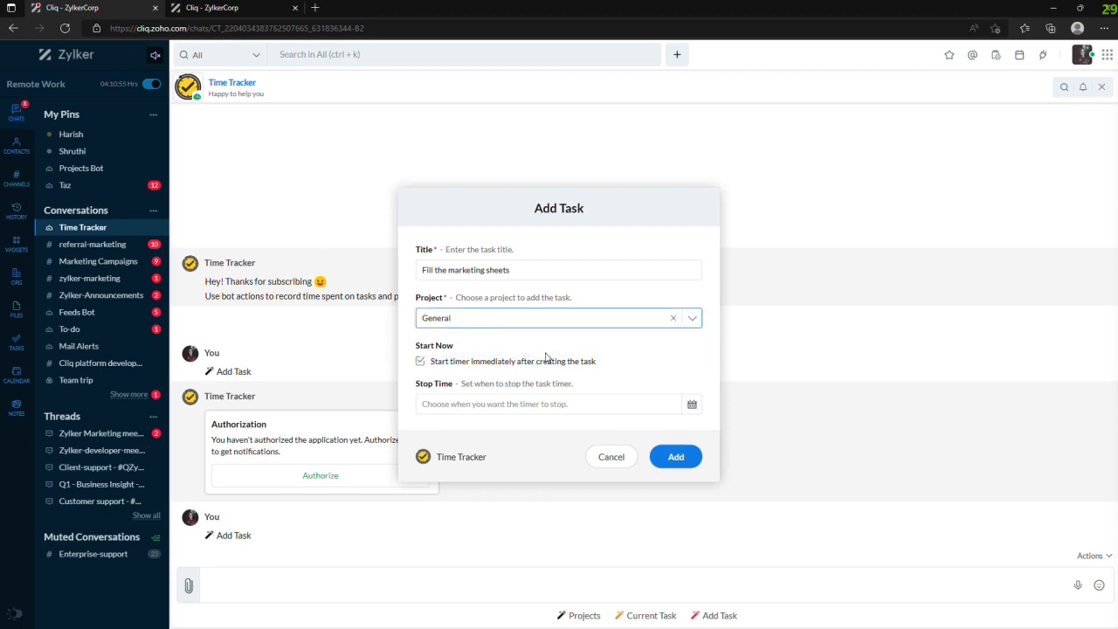
- Examine the task form's custom start time and stop time settings, keeping the timer set to start immediately
left_click(421, 363)
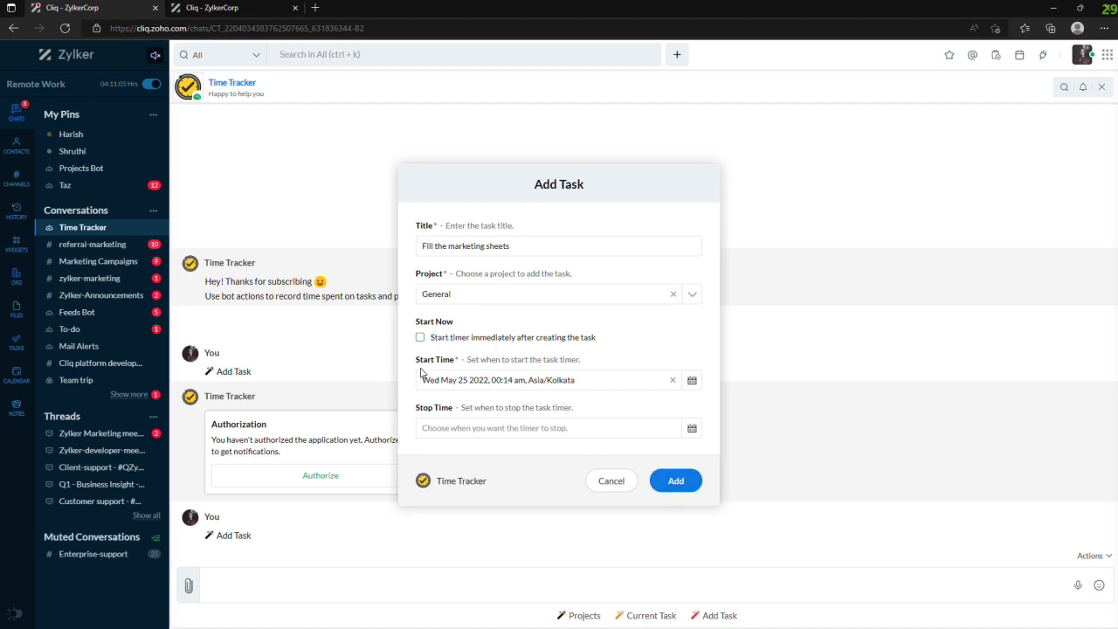
left_click(420, 339)
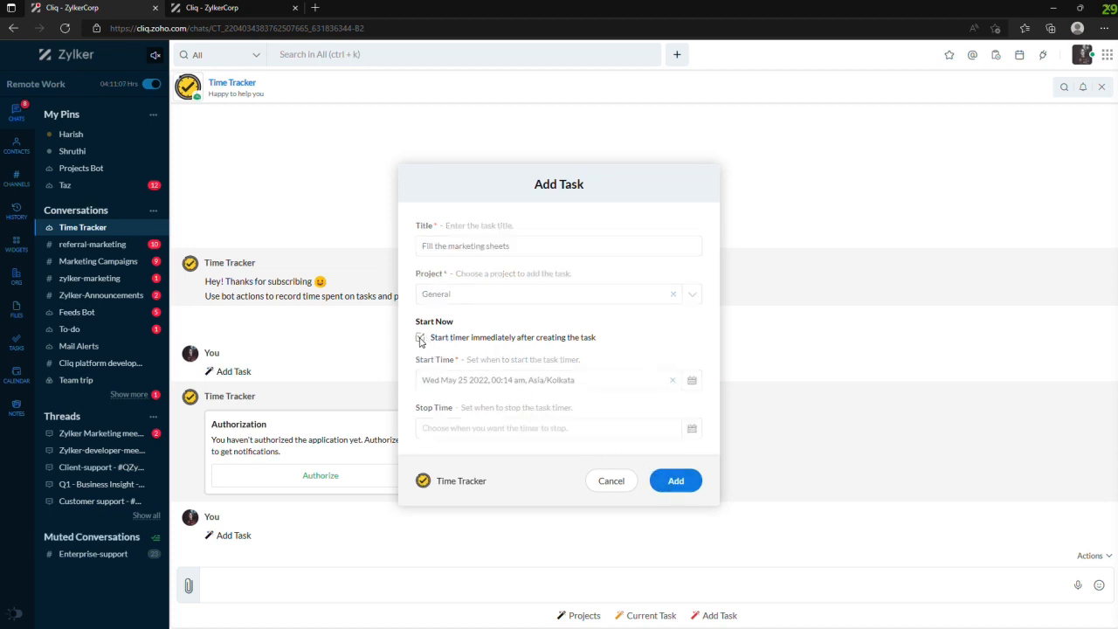
left_click(421, 363)
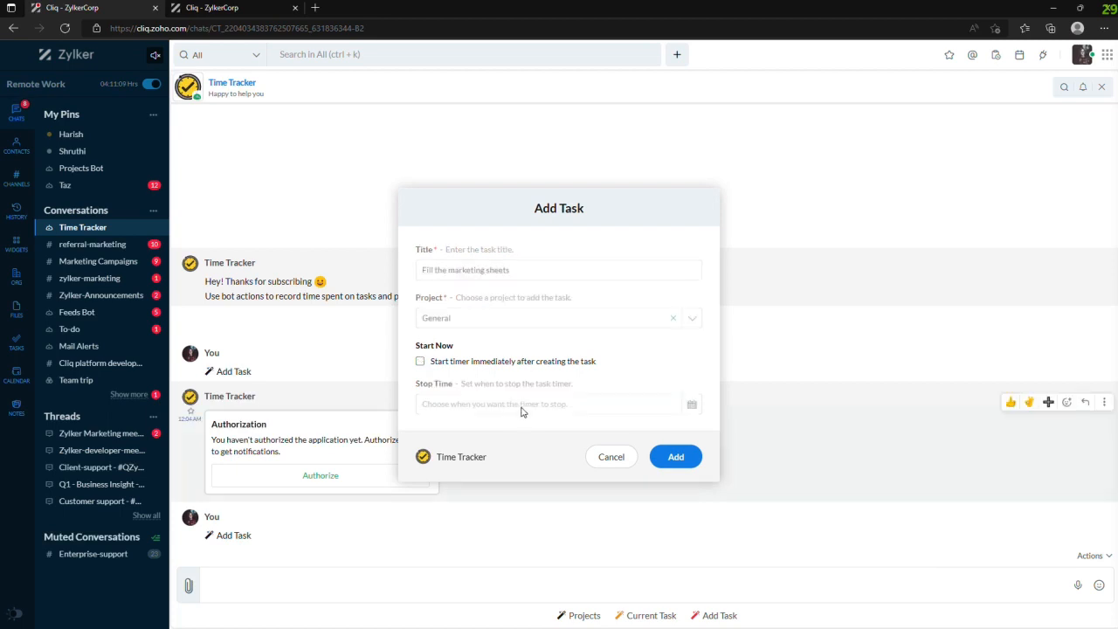
left_click_drag(418, 359, 474, 359)
left_click(575, 357)
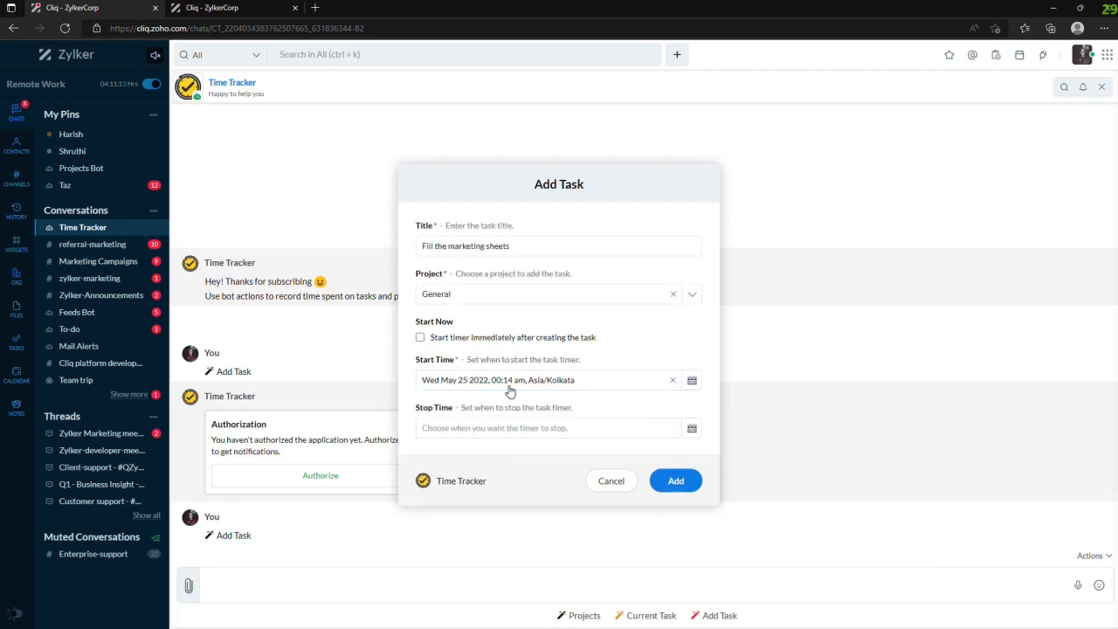
left_click(642, 387)
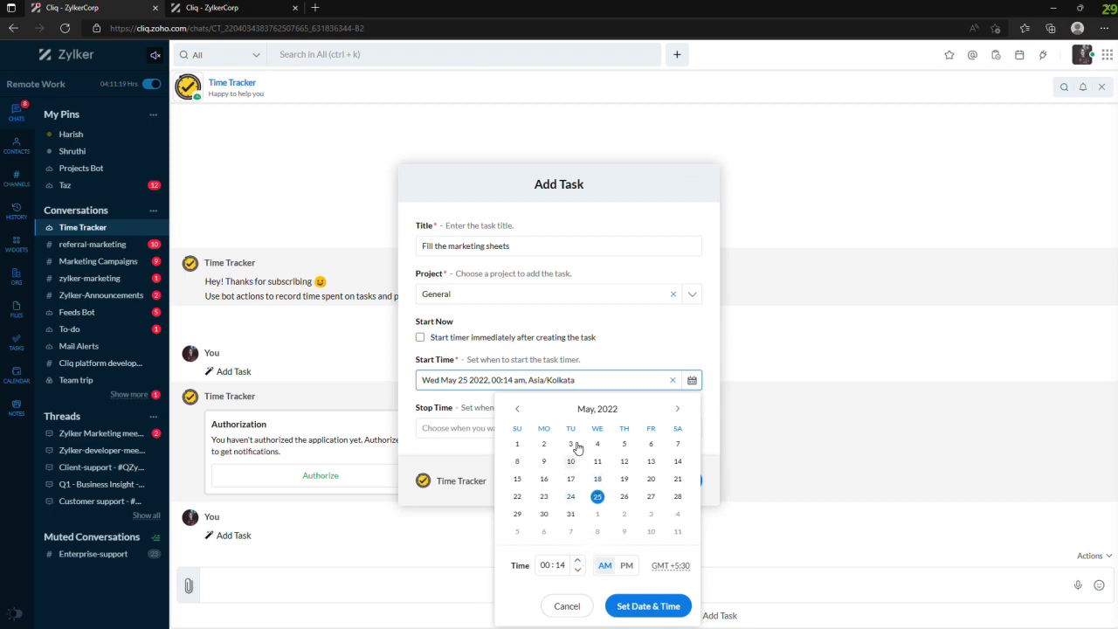
left_click(622, 365)
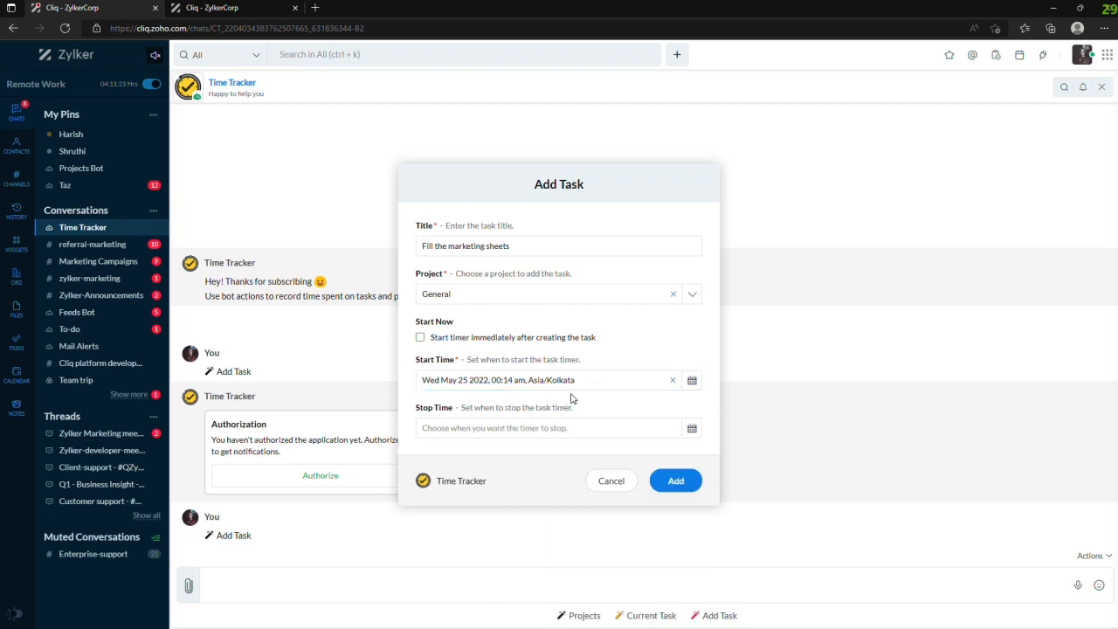
left_click(616, 429)
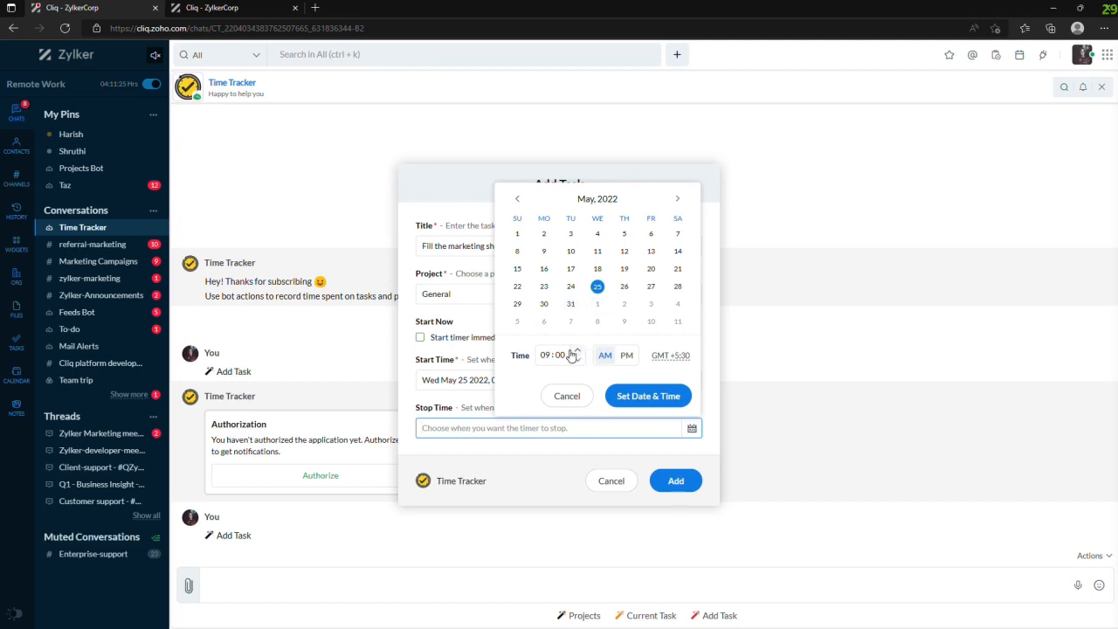
left_click(569, 396)
left_click(422, 339)
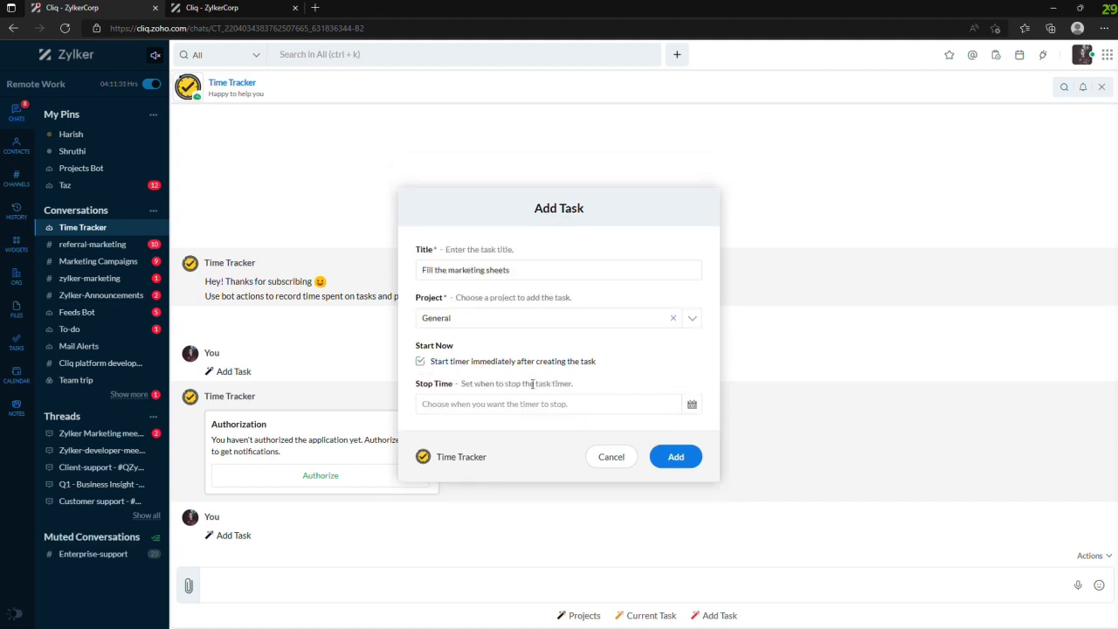
- Add the task with its immediate start and ask the bot for the current task
left_click(677, 458)
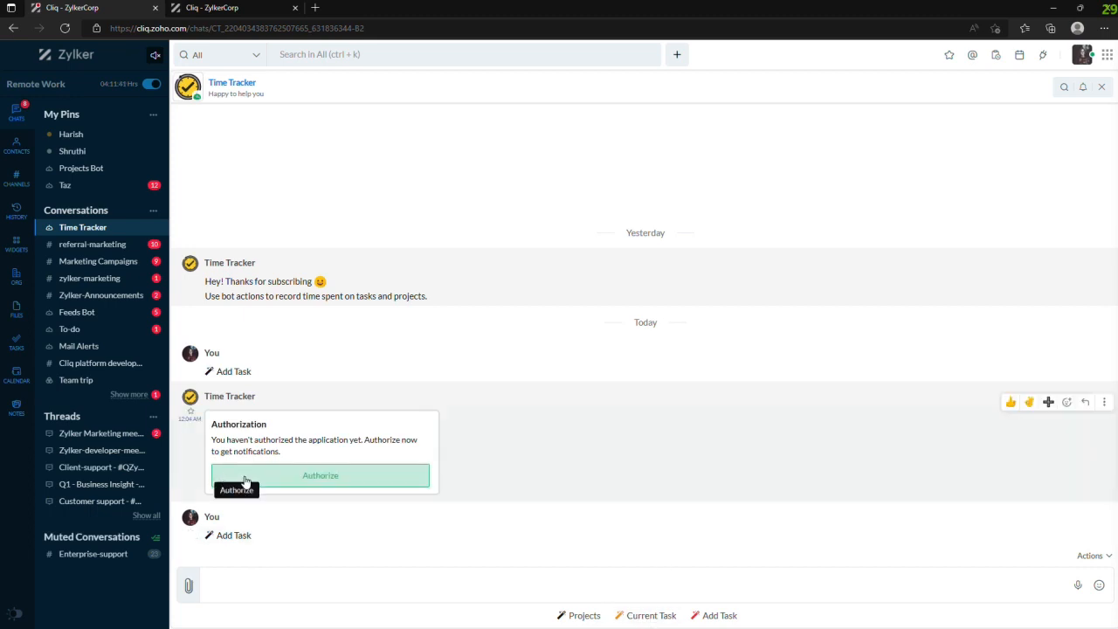
left_click(659, 616)
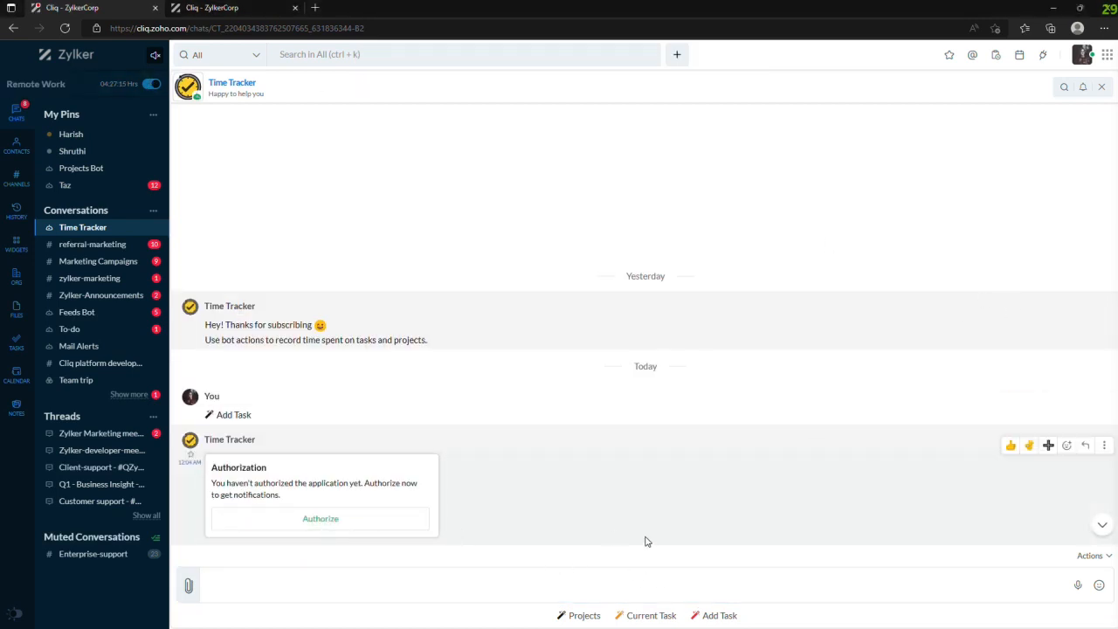
- Start adding another task titled "Fill in marketing sheets" and keep General as its project
left_click(718, 616)
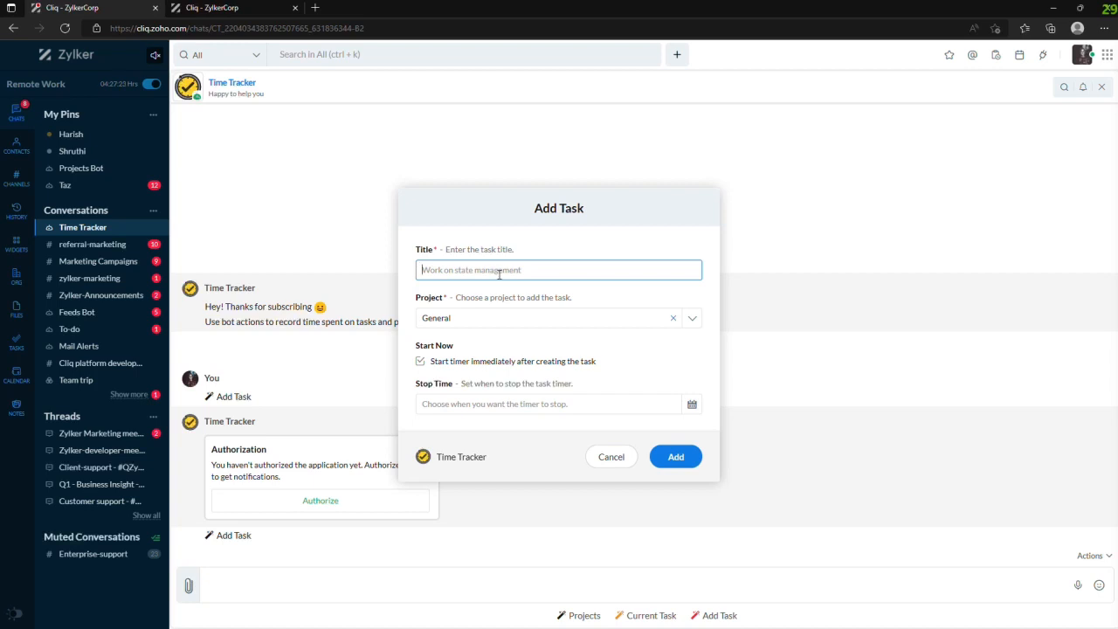
type("W")
key("BackSpace")
type("Fl")
left_click(485, 317)
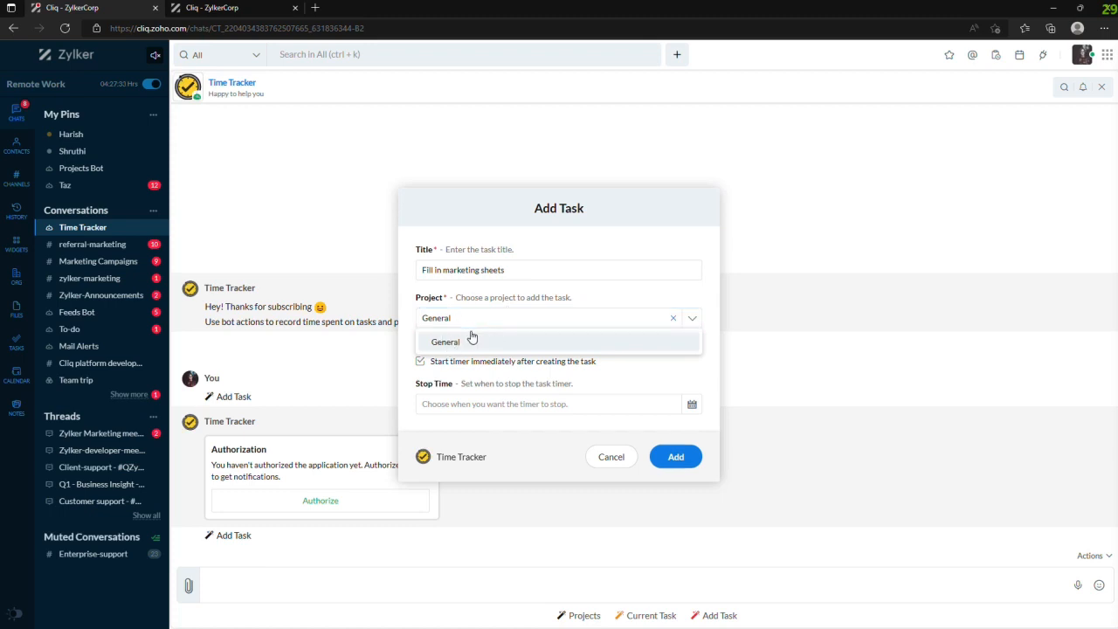
left_click(480, 322)
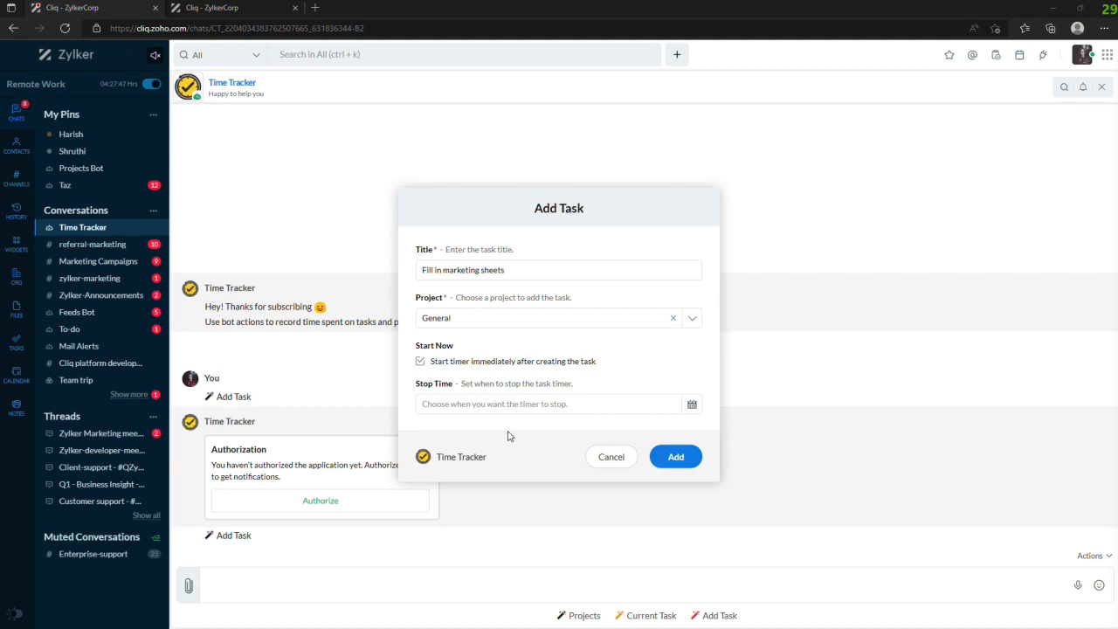
- Look over the date choices for the second task's start and stop times without applying any, keeping immediate start enabled
left_click(420, 361)
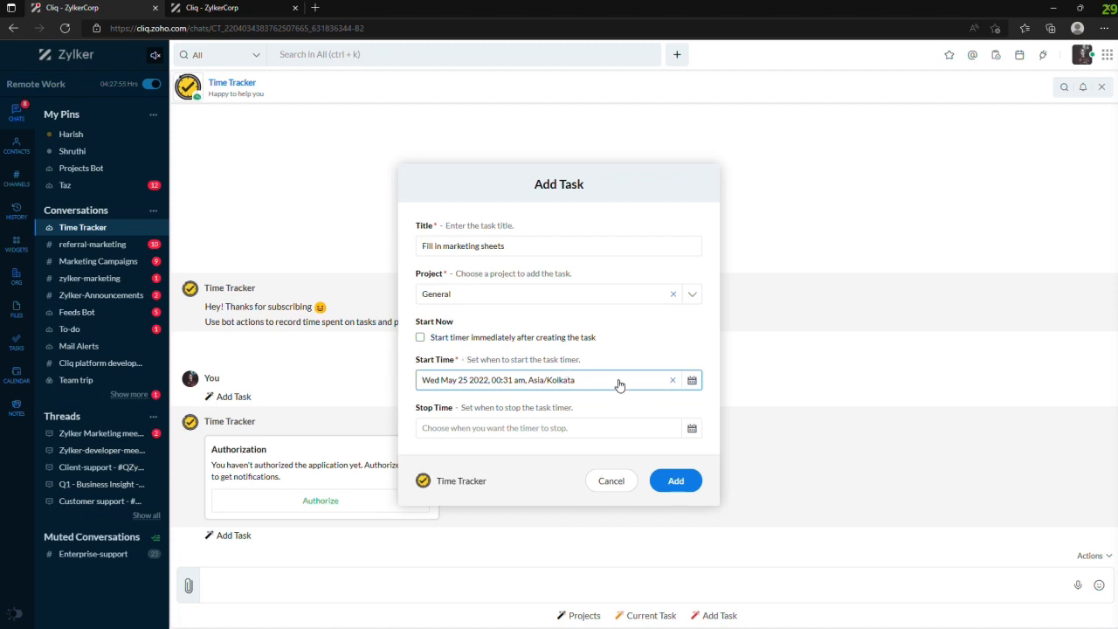
left_click(621, 386)
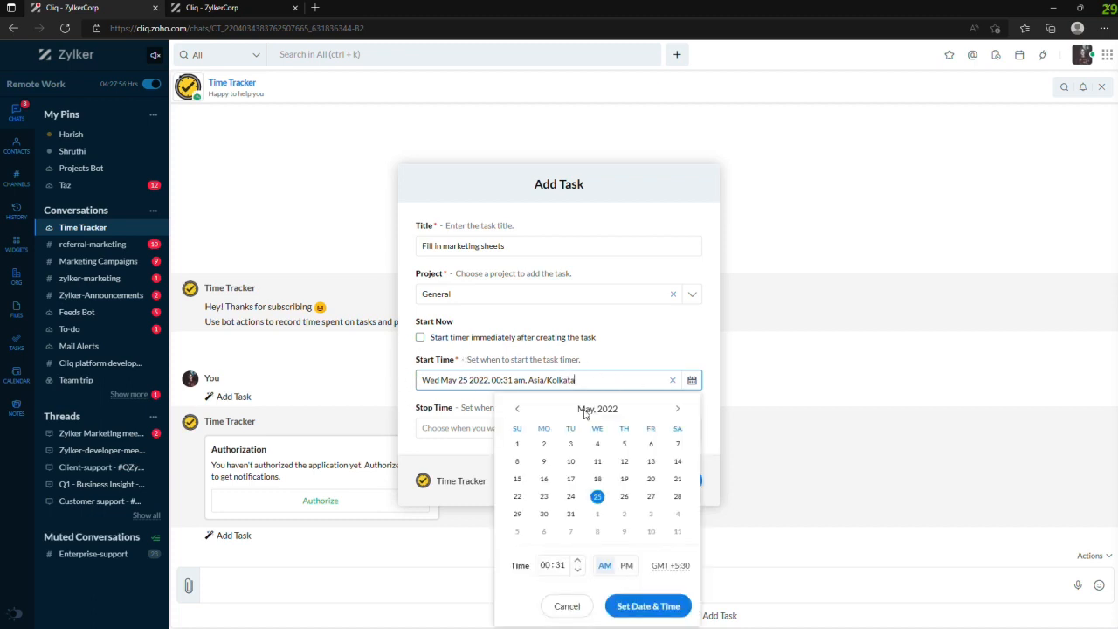
left_click(622, 497)
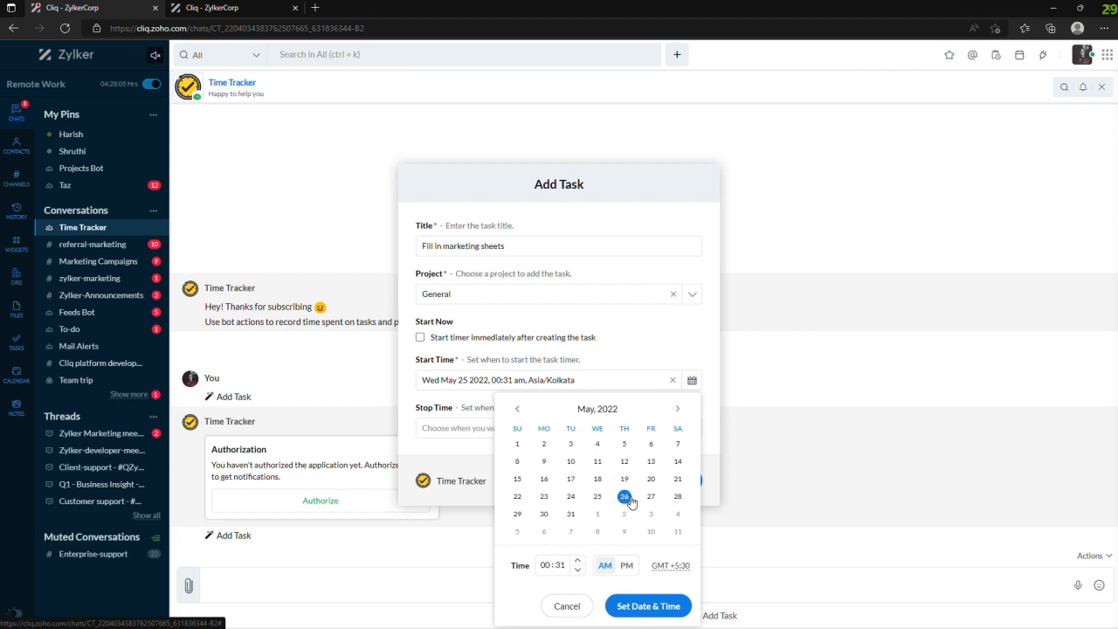
left_click(599, 499)
left_click(649, 499)
left_click(598, 497)
left_click(646, 364)
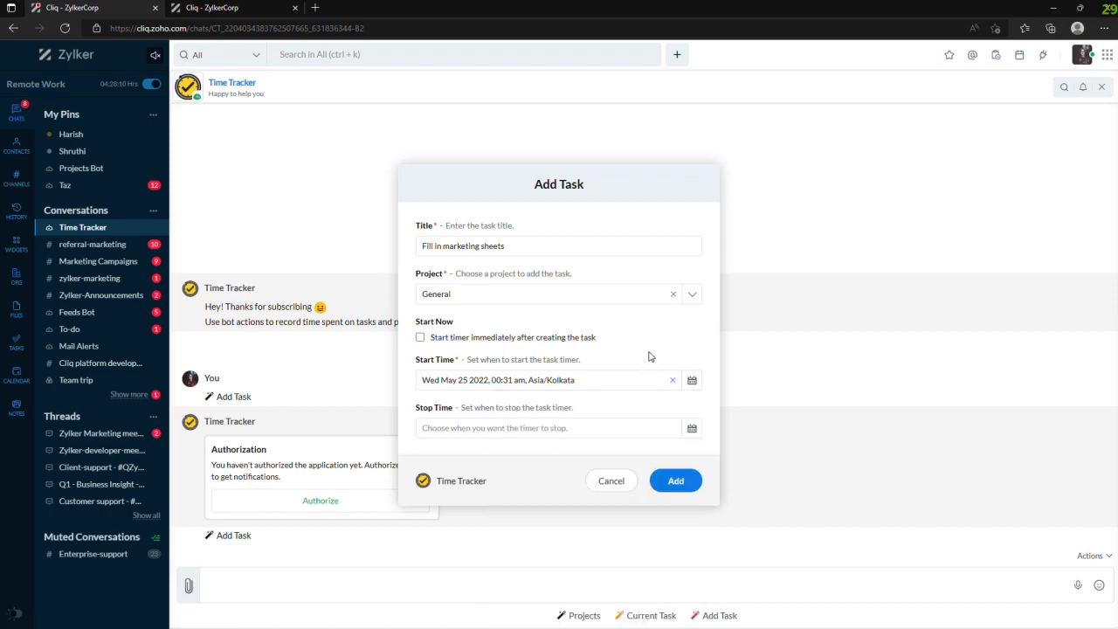
left_click(557, 428)
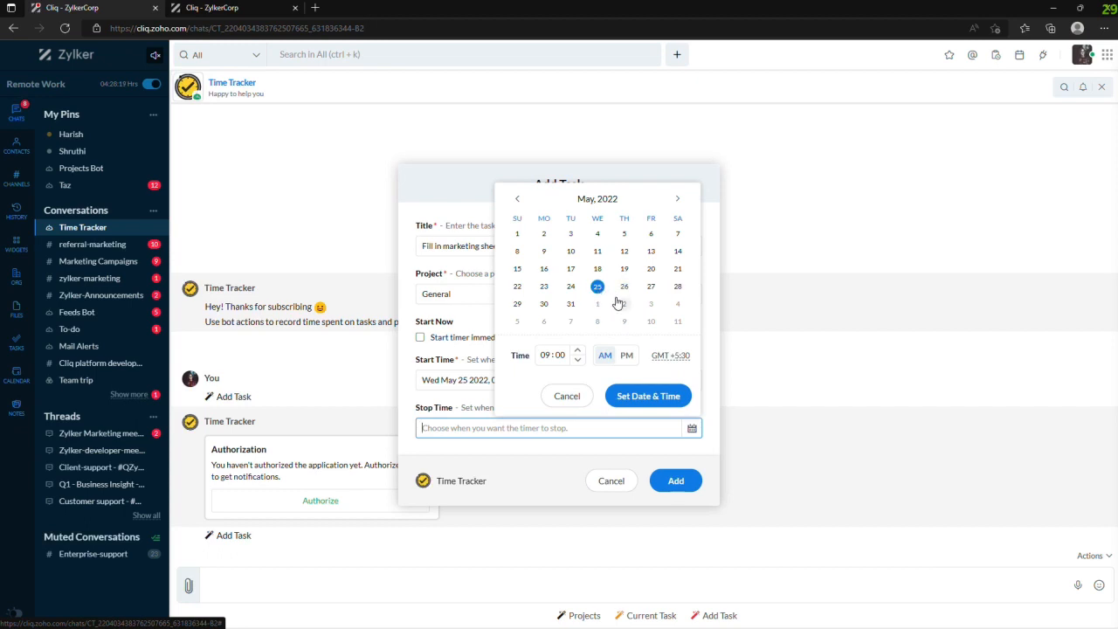
left_click(524, 443)
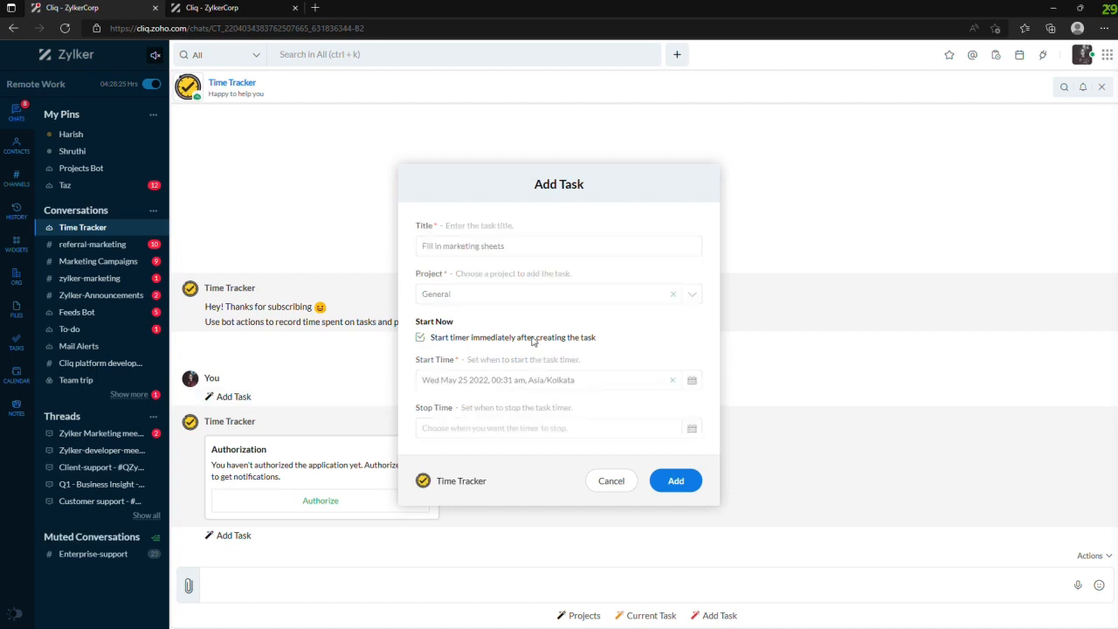
left_click(420, 337)
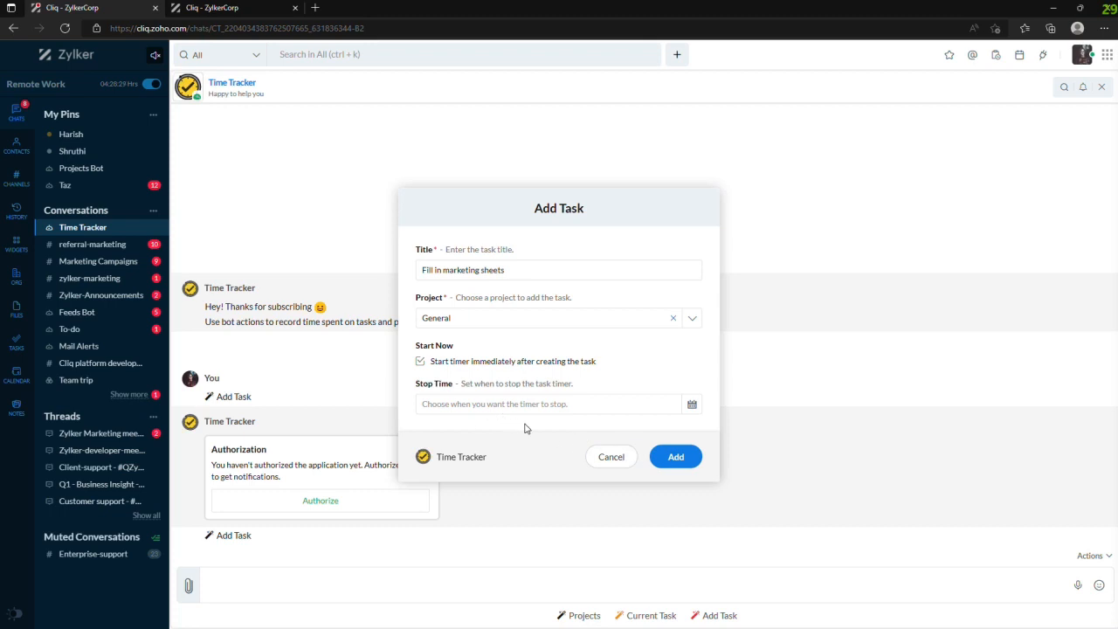
- Add the "Fill in marketing sheets" task and have the bot show the current task
left_click(662, 458)
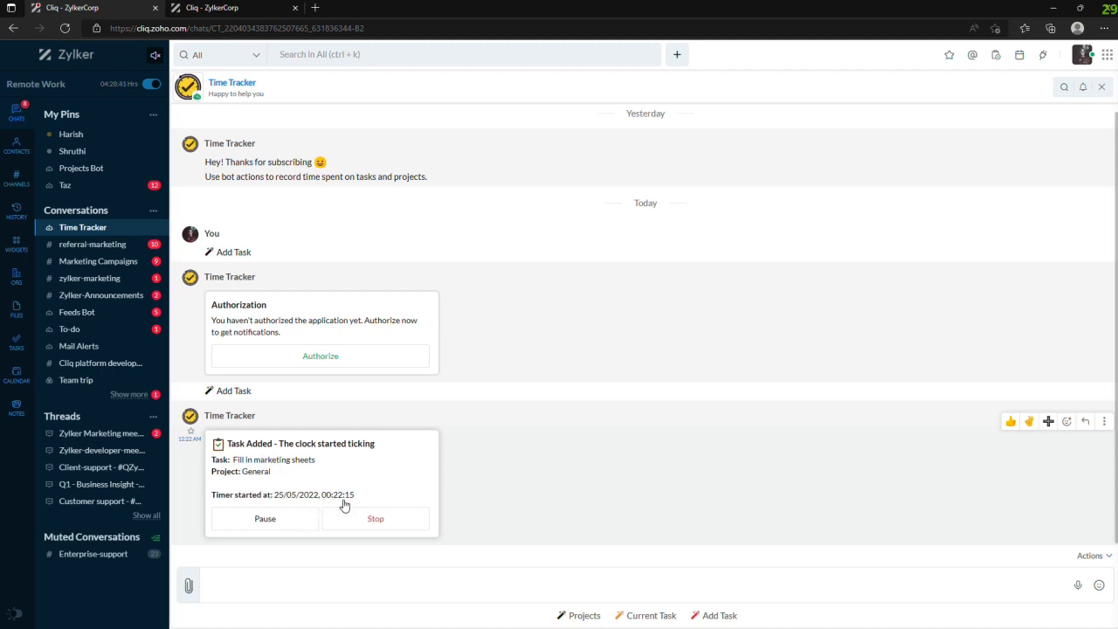
left_click(652, 616)
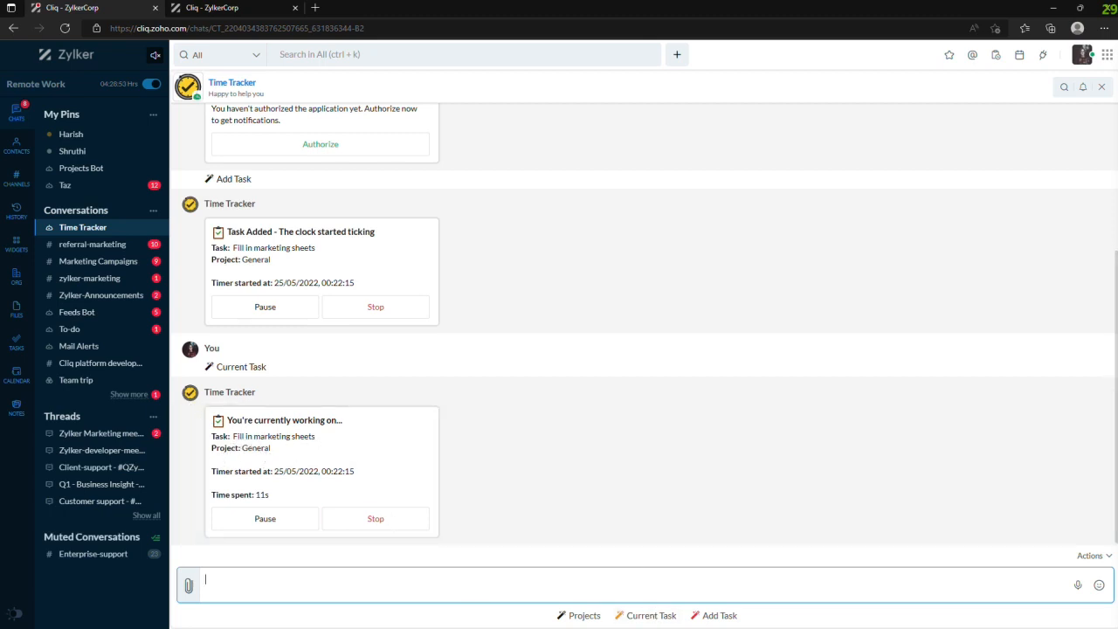
- List the projects in the bot chat, view the General project's tasks and close that task list
left_click(585, 616)
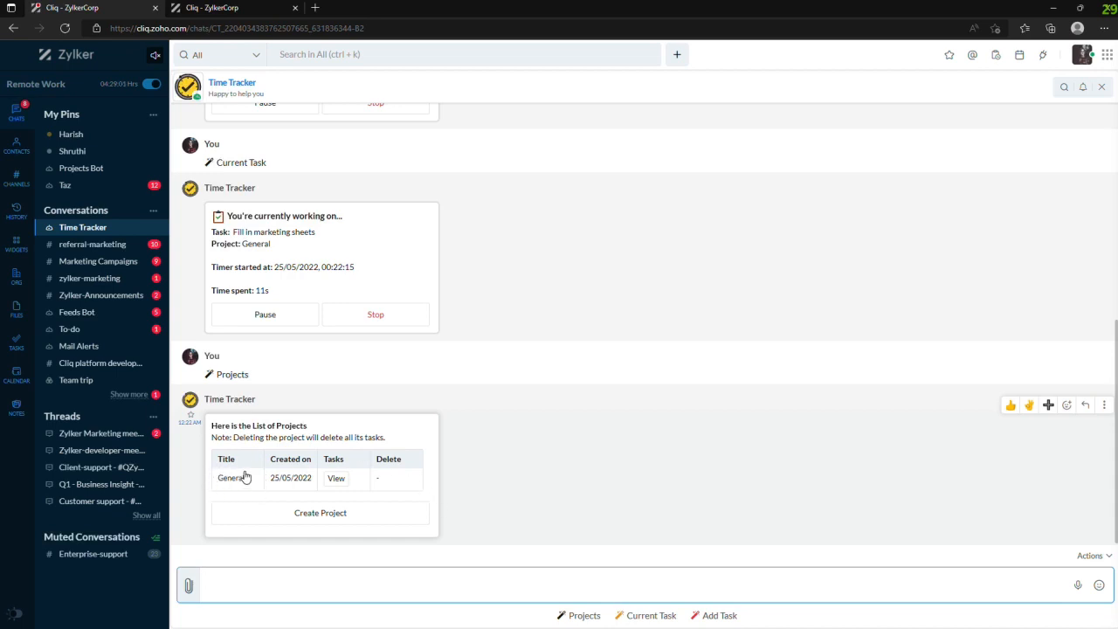
left_click(338, 483)
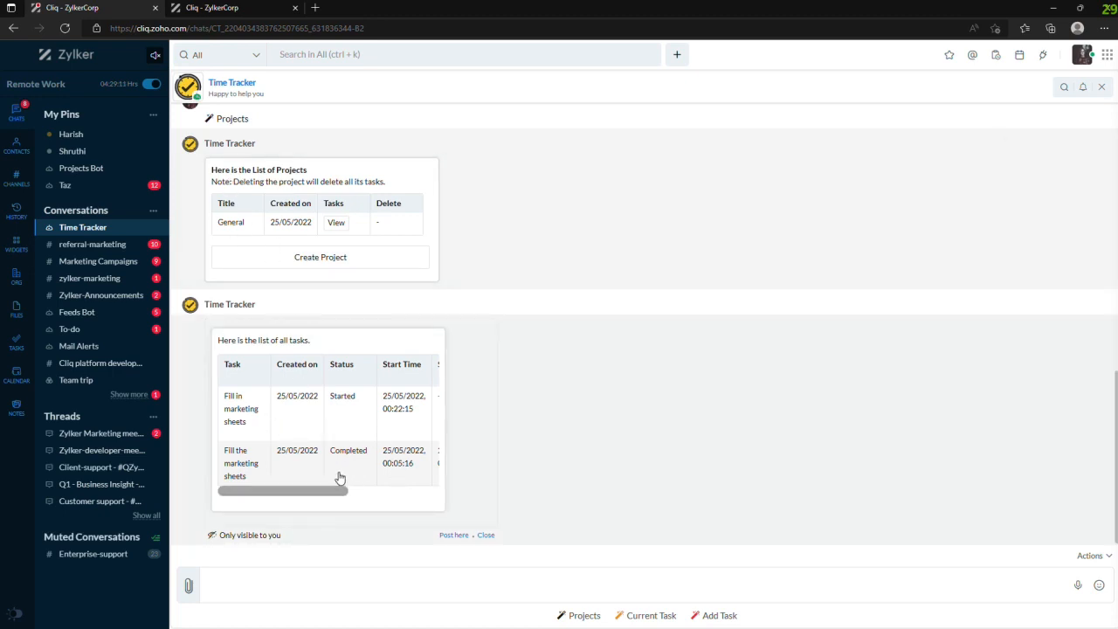
left_click(486, 536)
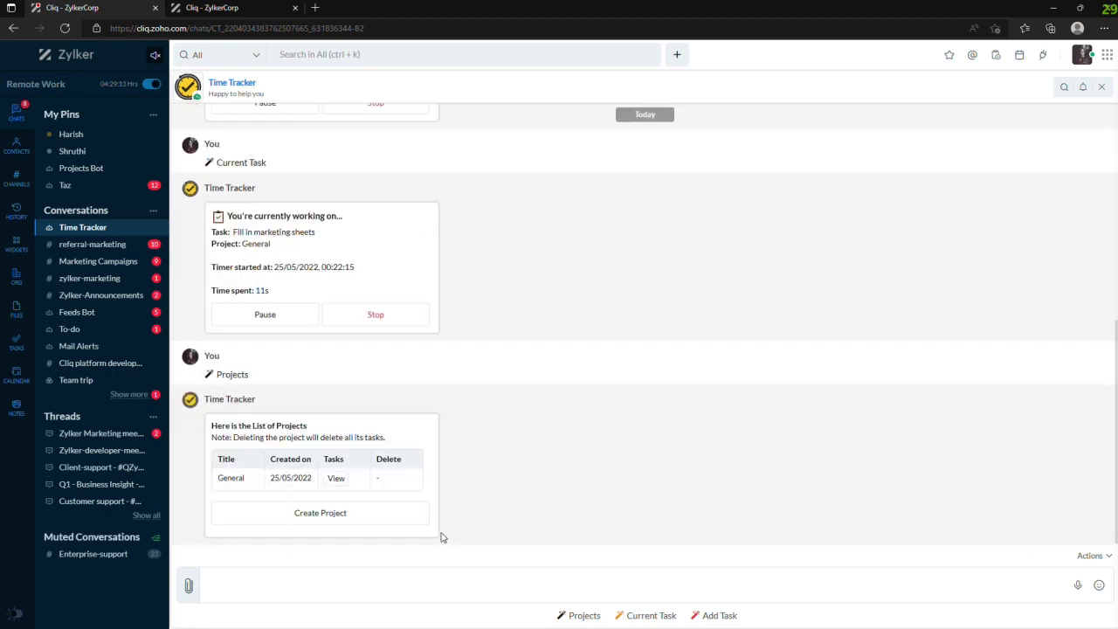
- Create a project titled "Development project" and open its tasks from a newly requested project list
left_click(320, 515)
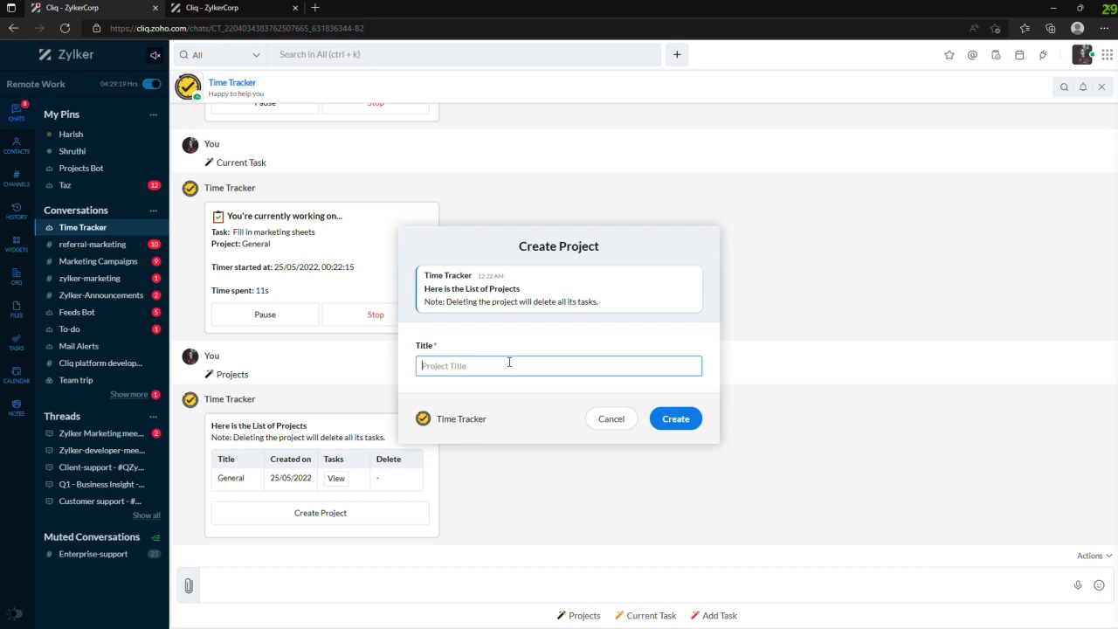
type("Development project")
left_click(671, 424)
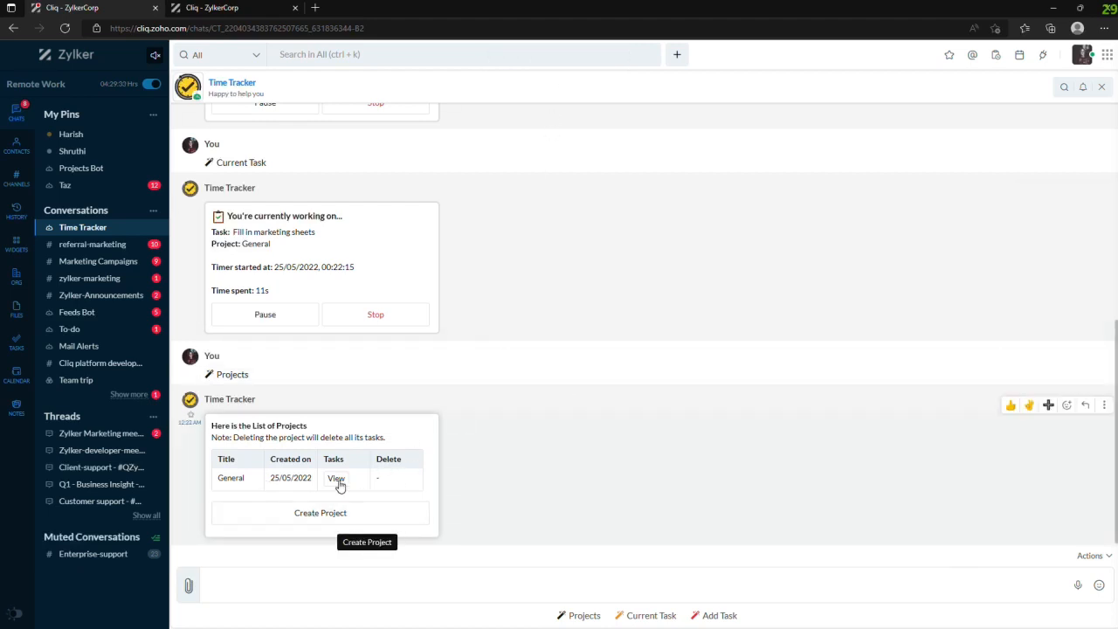
left_click(575, 616)
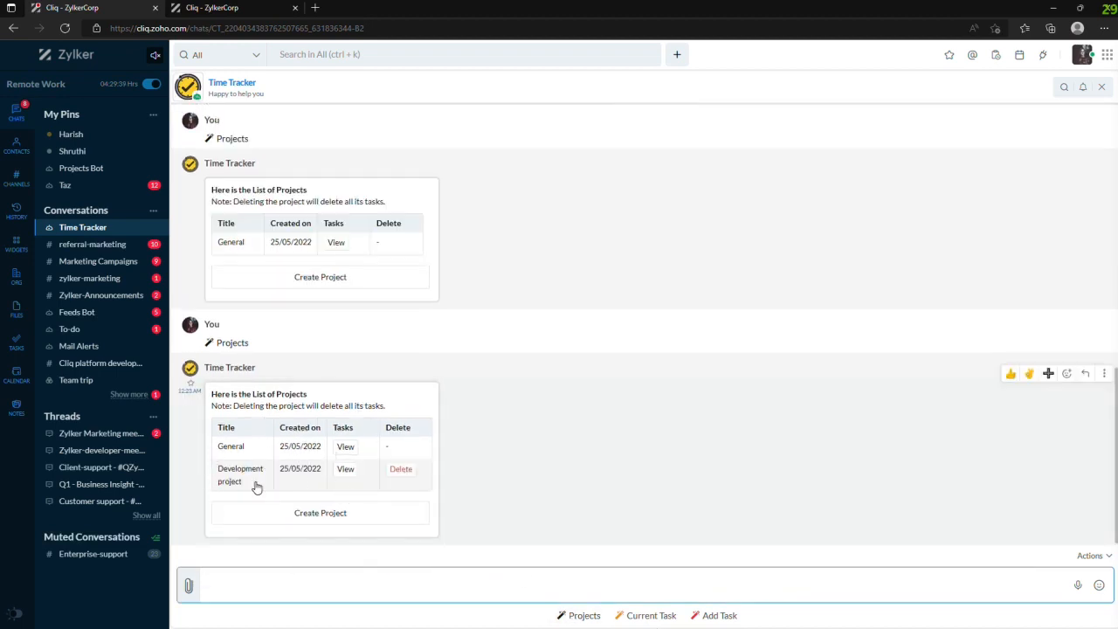
left_click(347, 471)
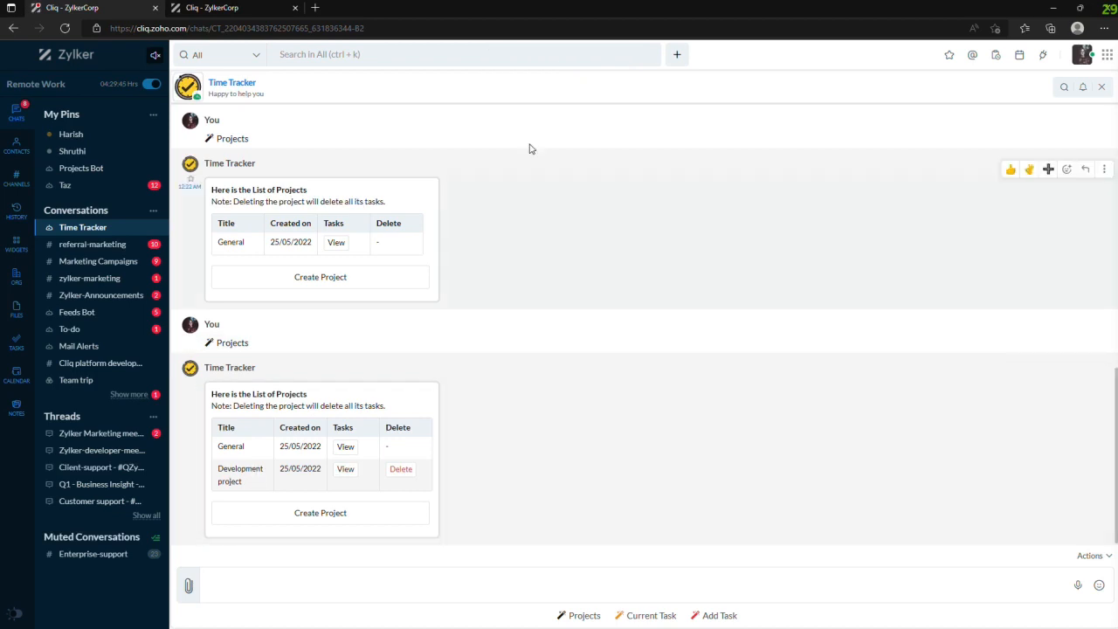
- Have the Time Tracker bot show the current task and pause its timer
left_click(709, 615)
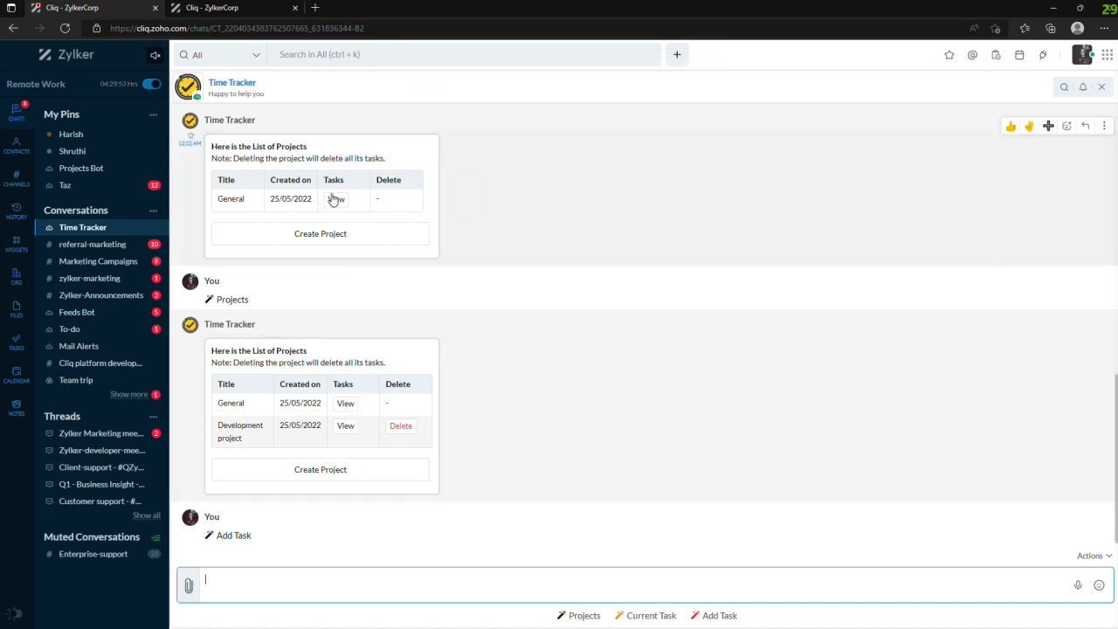
left_click(651, 615)
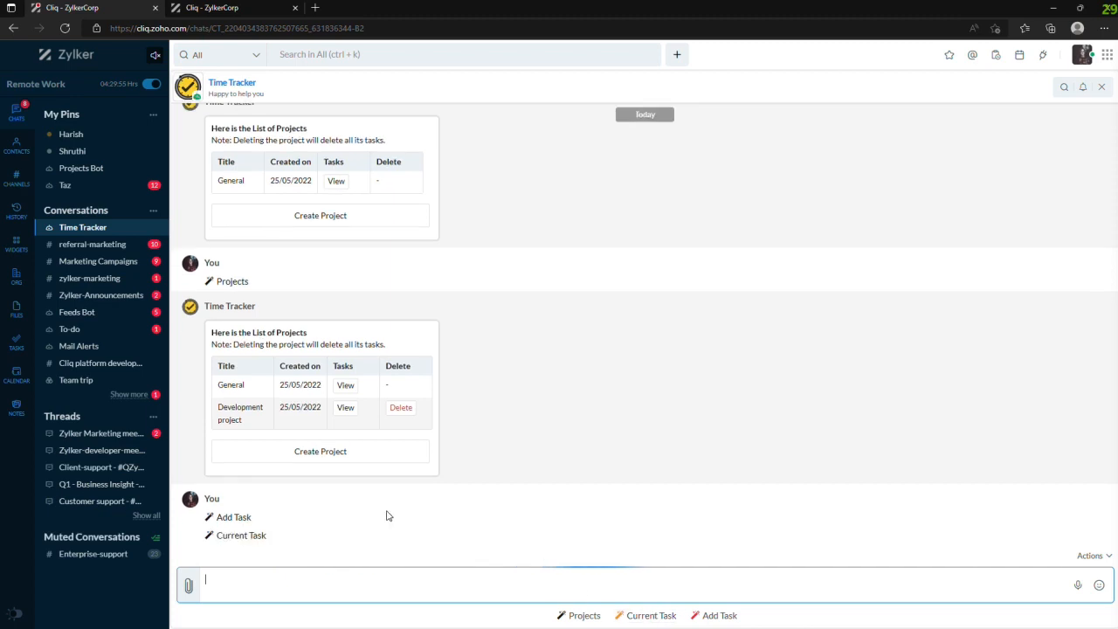
left_click(289, 521)
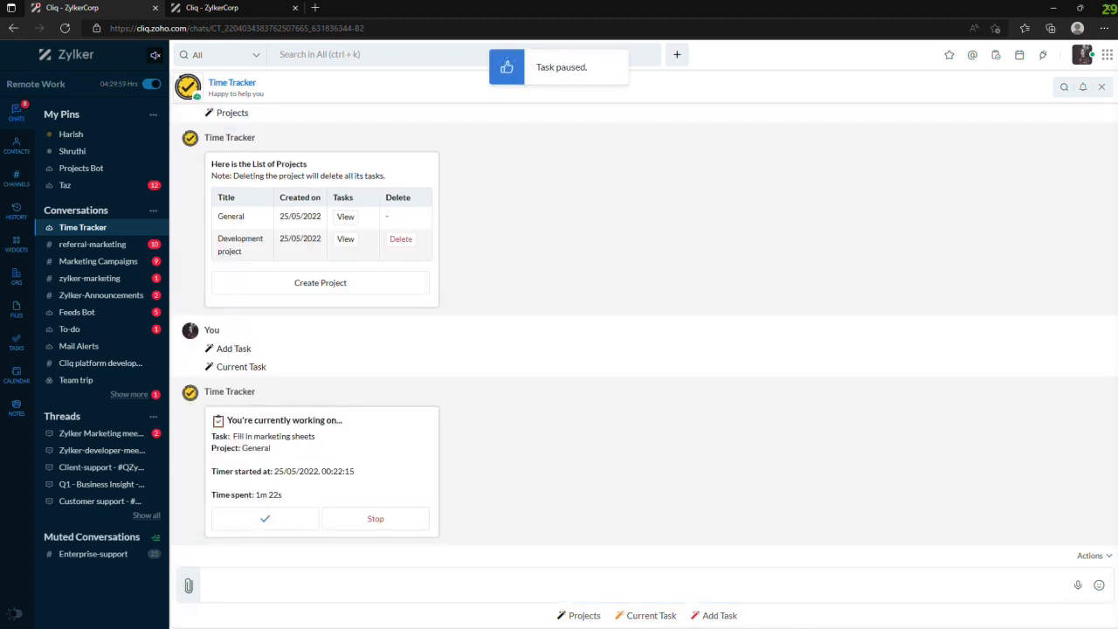
- Start a new task titled "Finish the time tracker extension code" and assign it to the Development project
left_click(730, 617)
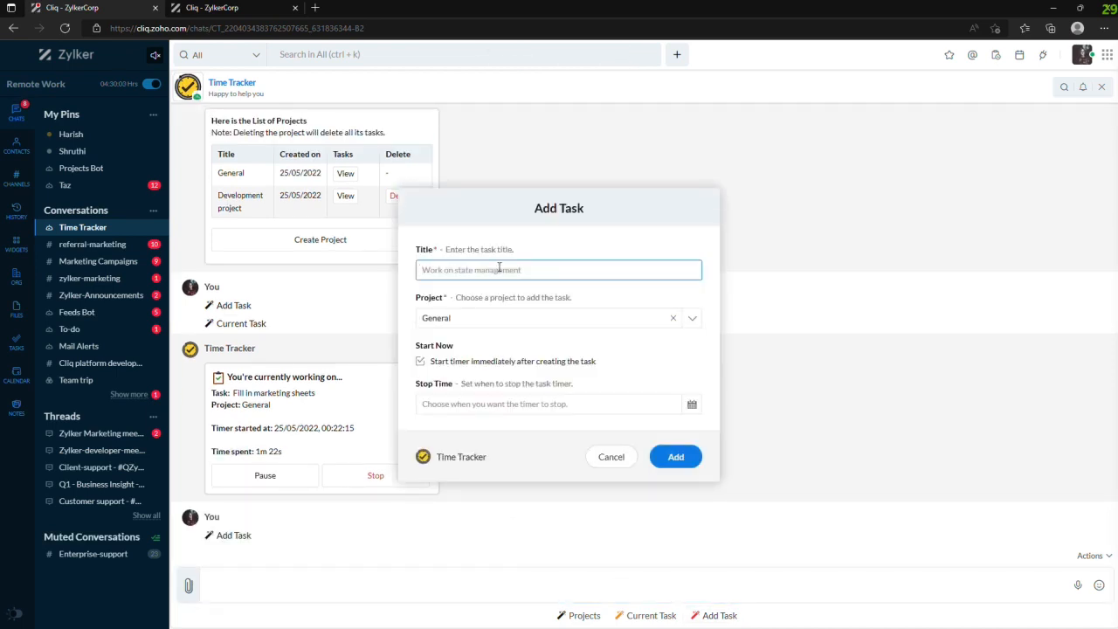
type("F")
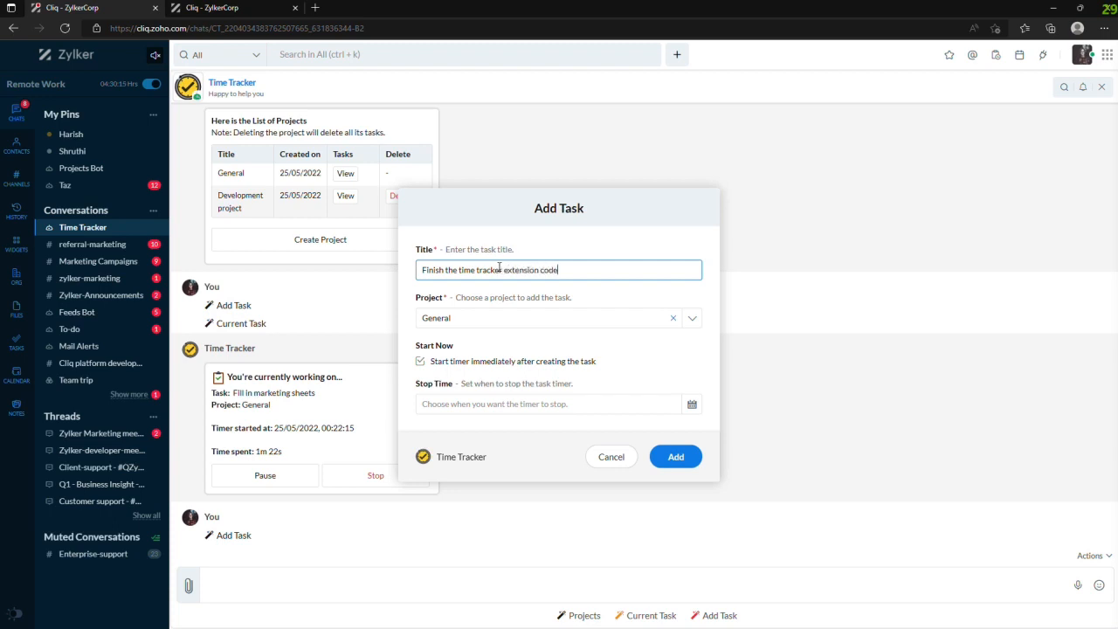
left_click(476, 318)
left_click(463, 363)
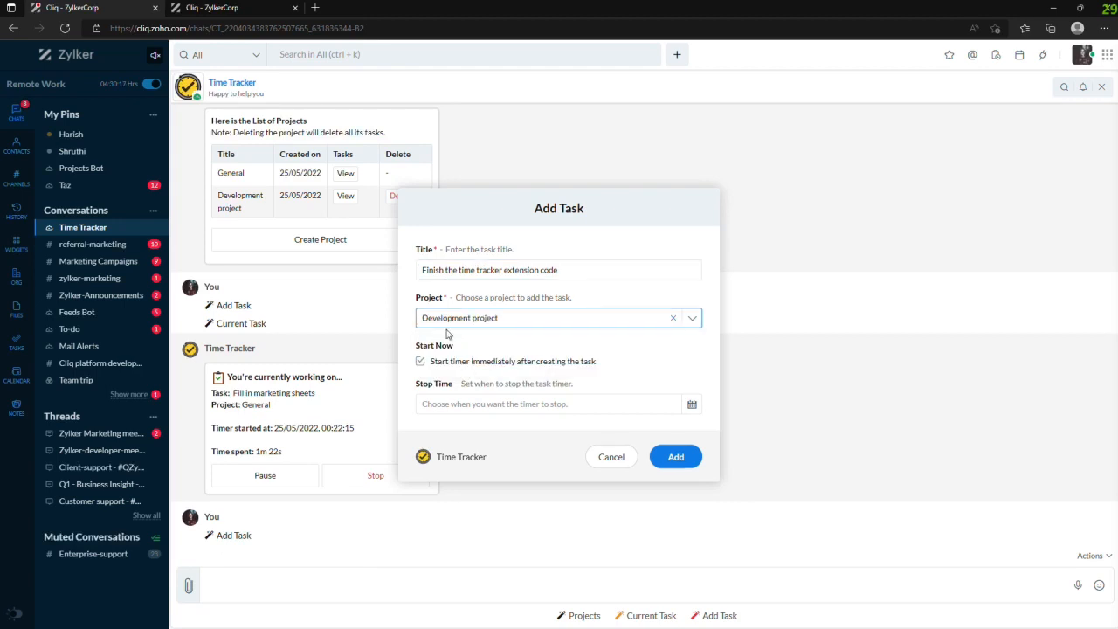
- Turn off the immediate timer start and set the task's start time to May 27 2022, 03:30 am
left_click(422, 363)
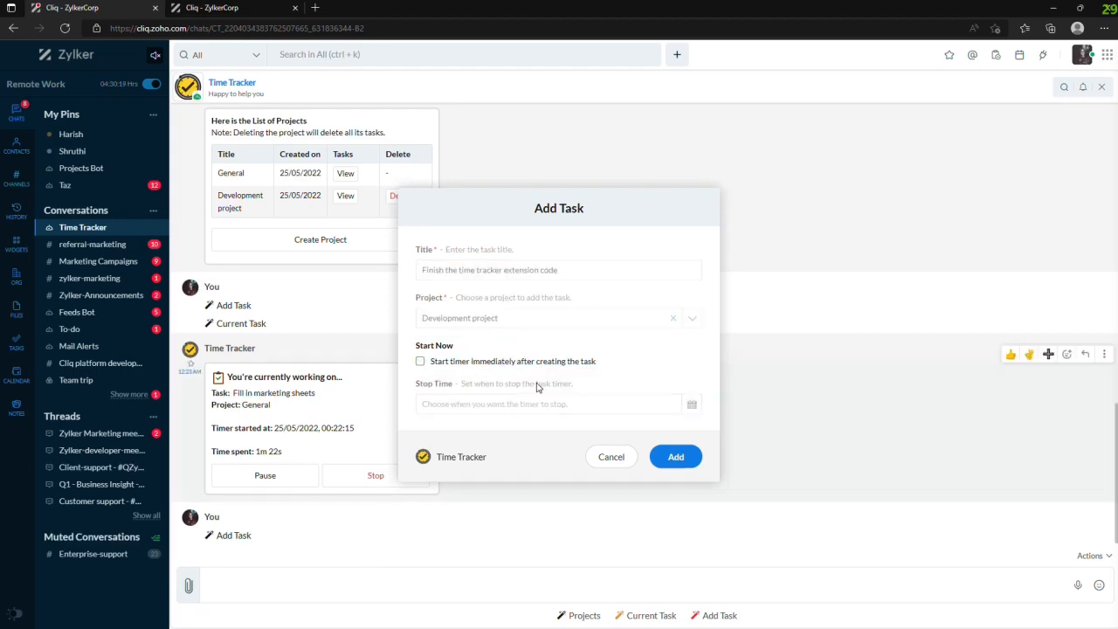
left_click(597, 386)
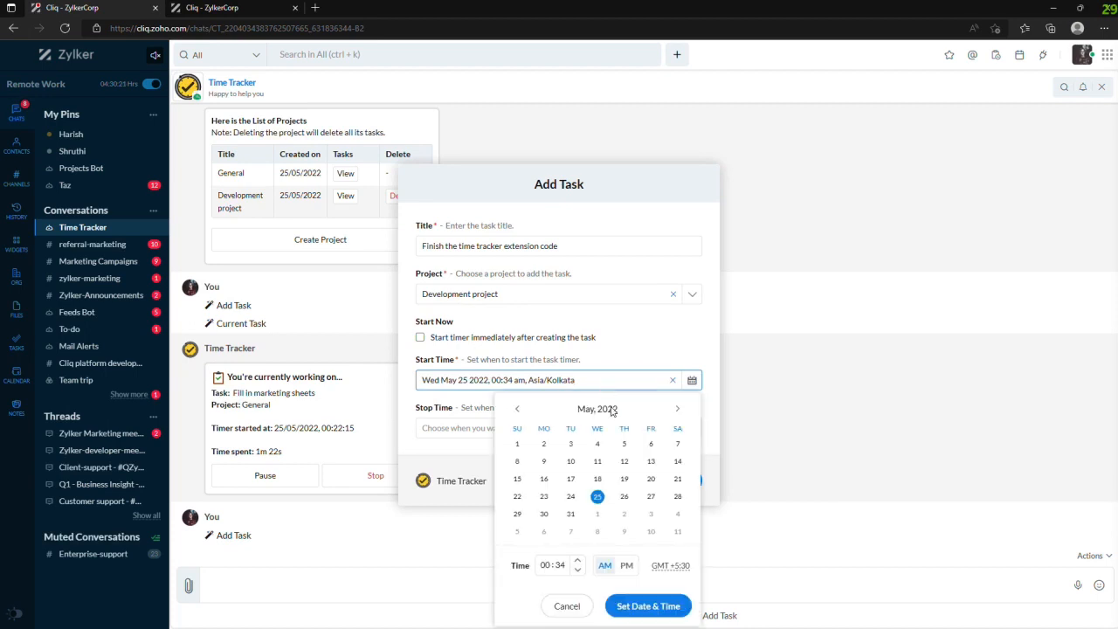
left_click(650, 497)
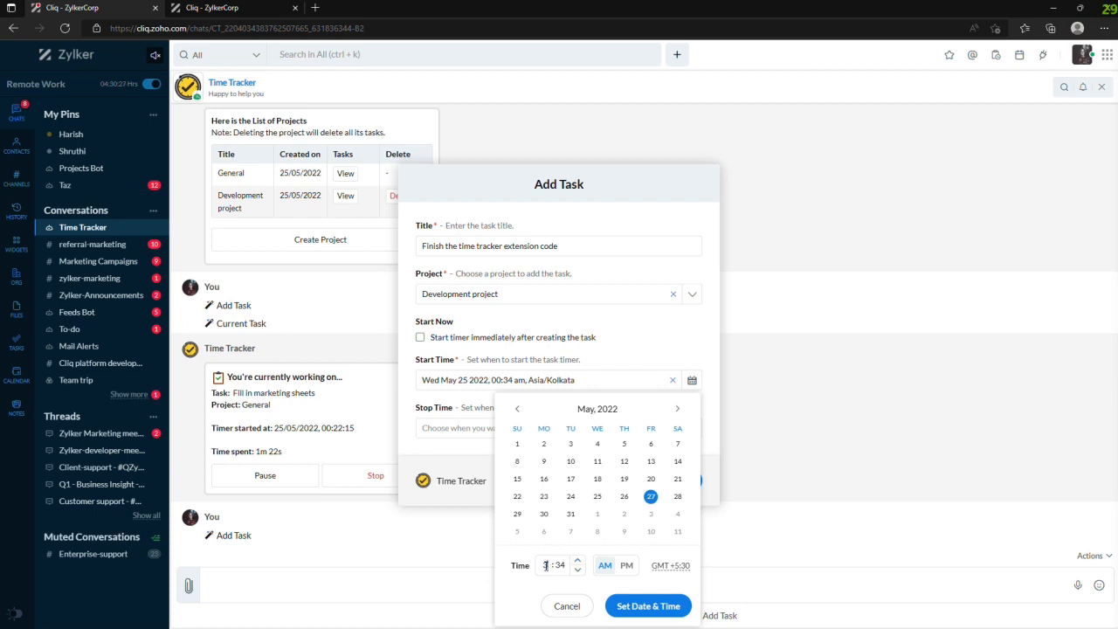
left_click(566, 566)
left_click(646, 606)
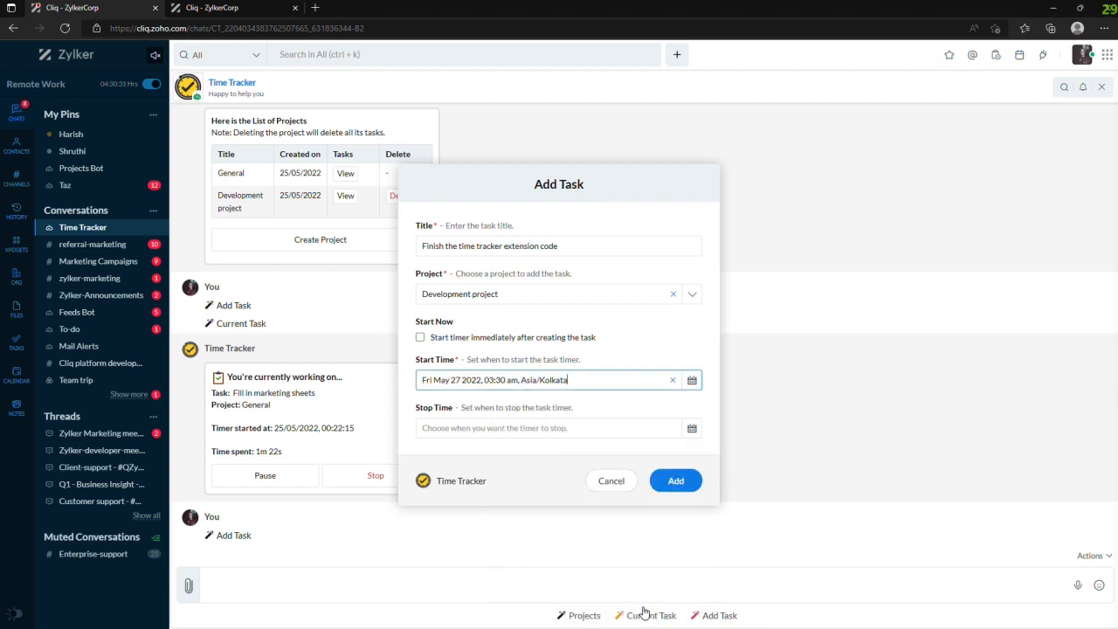
- Set the task's stop time to May 27 2022, 04:00 pm
left_click(525, 427)
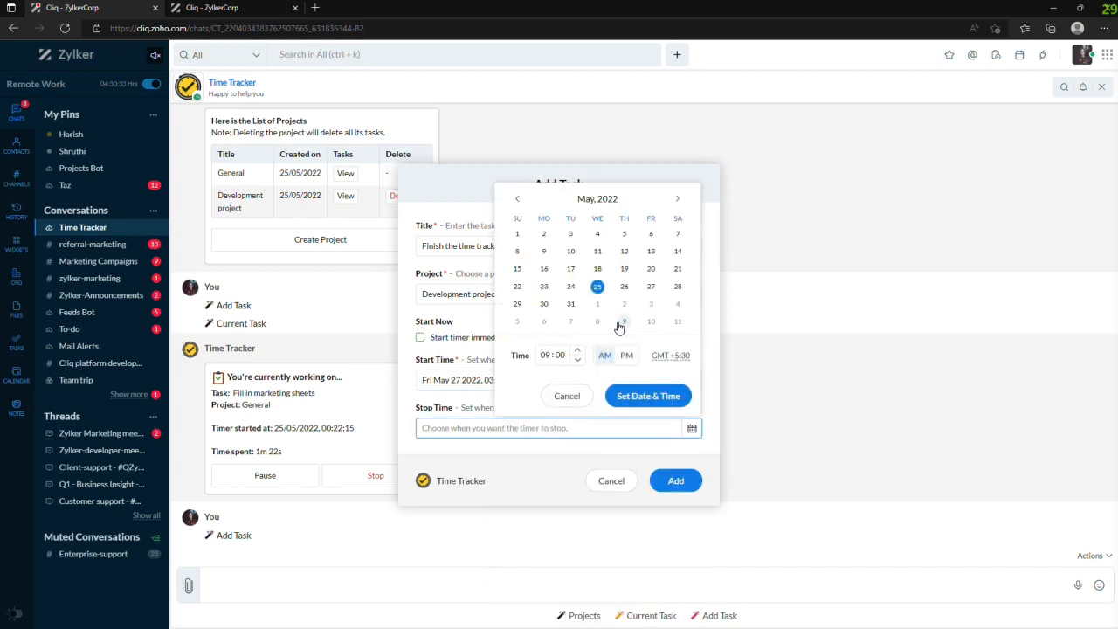
left_click(651, 287)
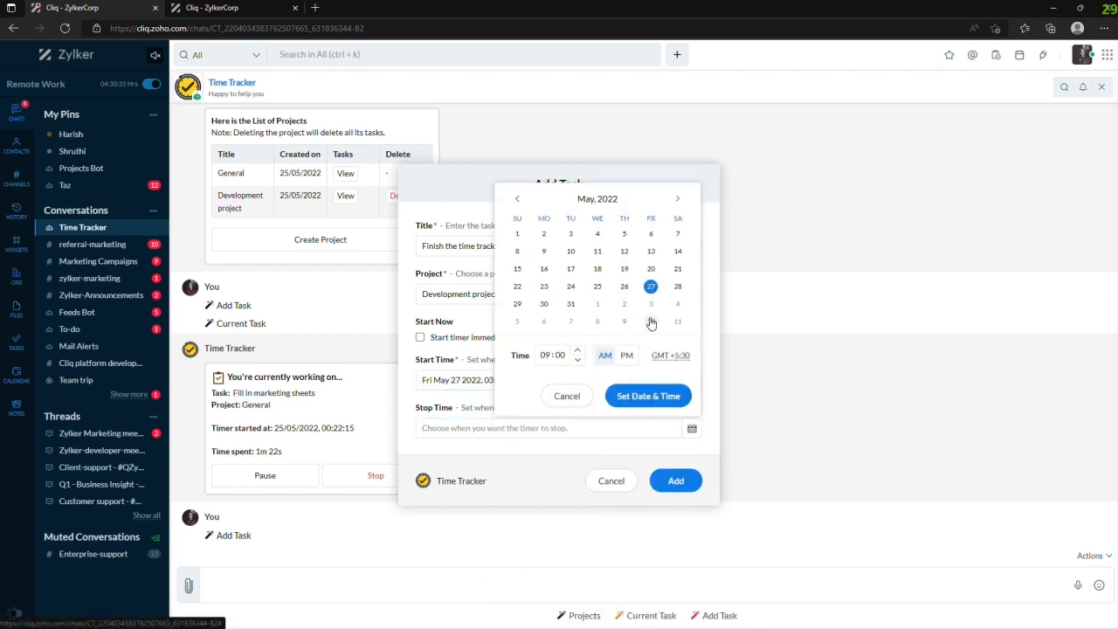
left_click(544, 355)
type("3")
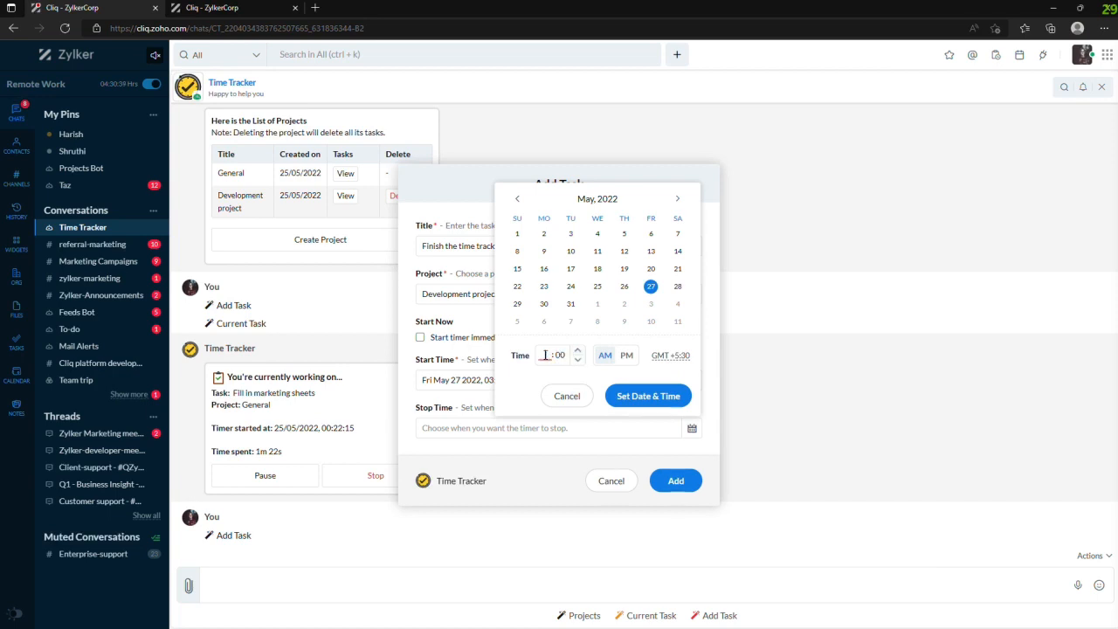
left_click(627, 355)
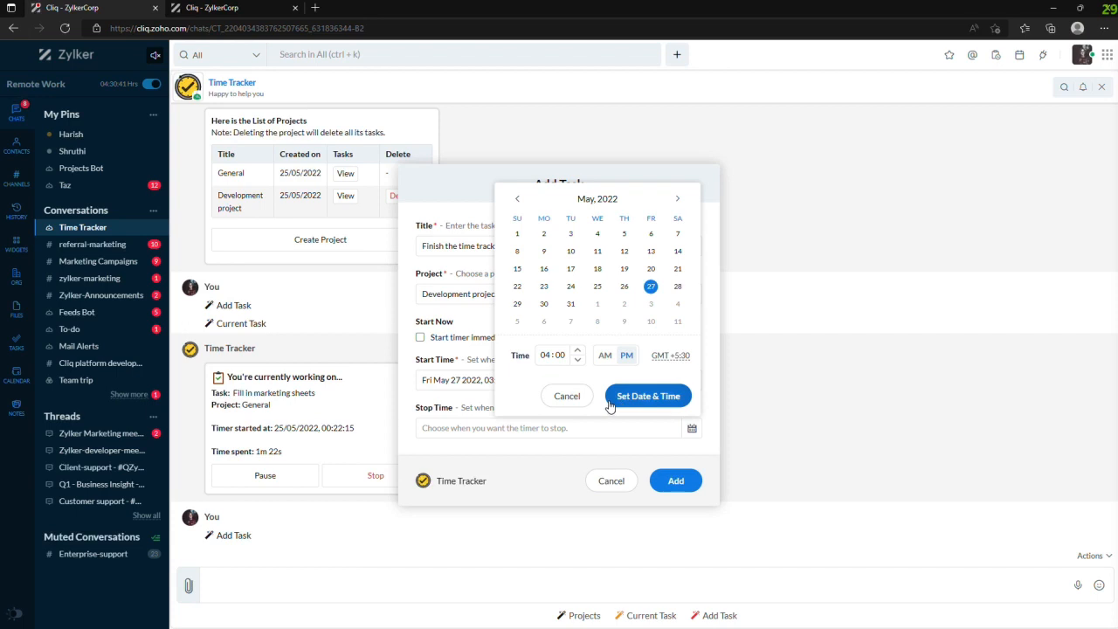
left_click(645, 398)
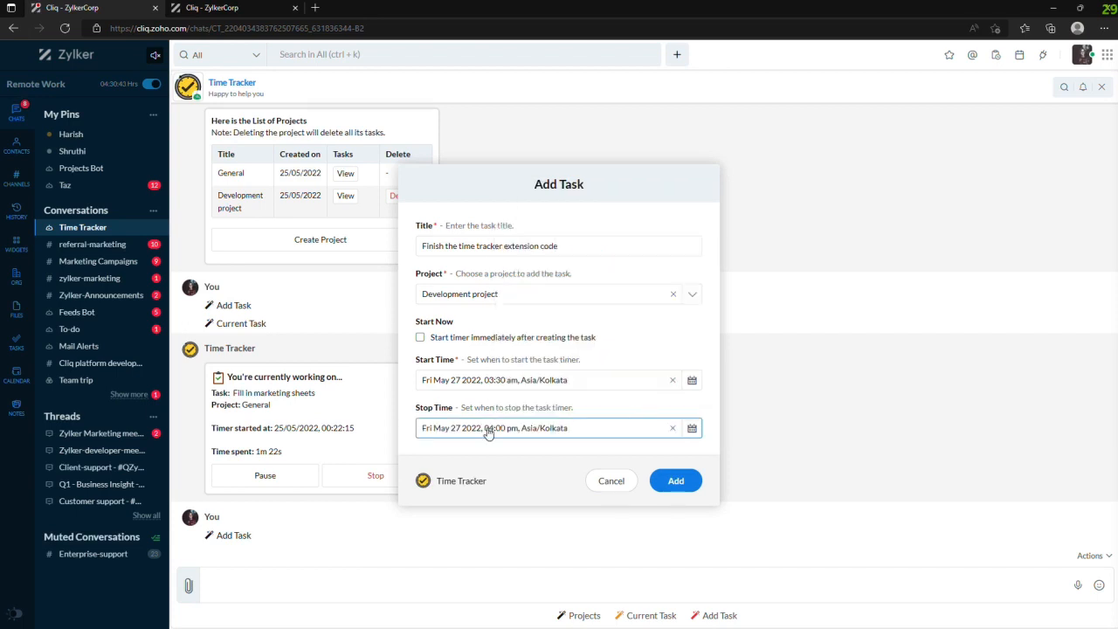
- Change the start time to 03:30 pm and add the task
left_click(511, 381)
left_click(624, 567)
left_click(642, 606)
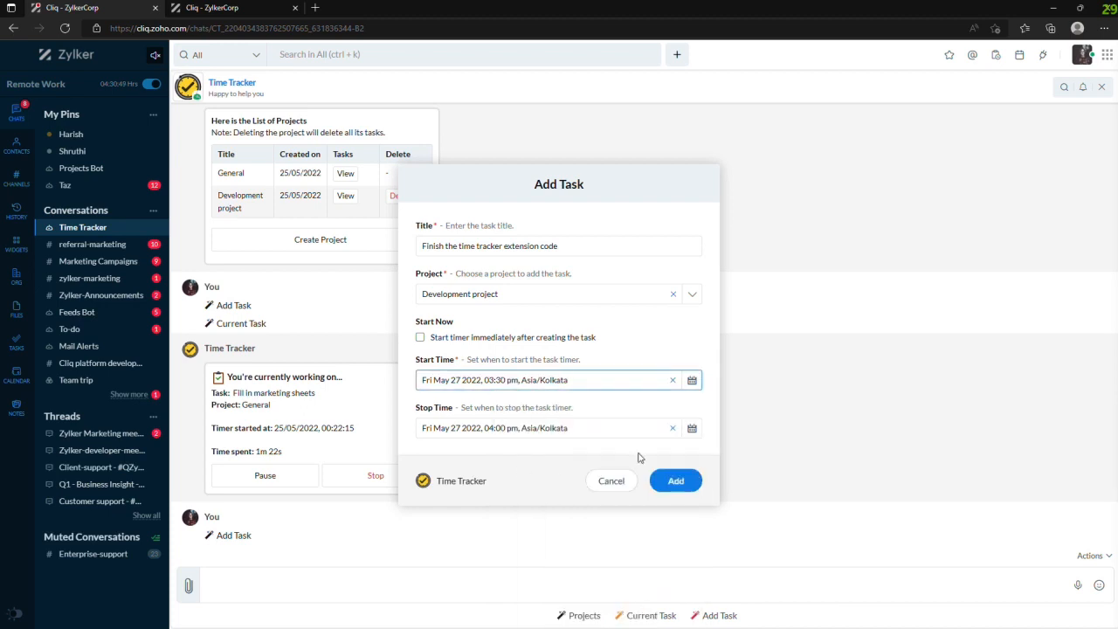
left_click(677, 487)
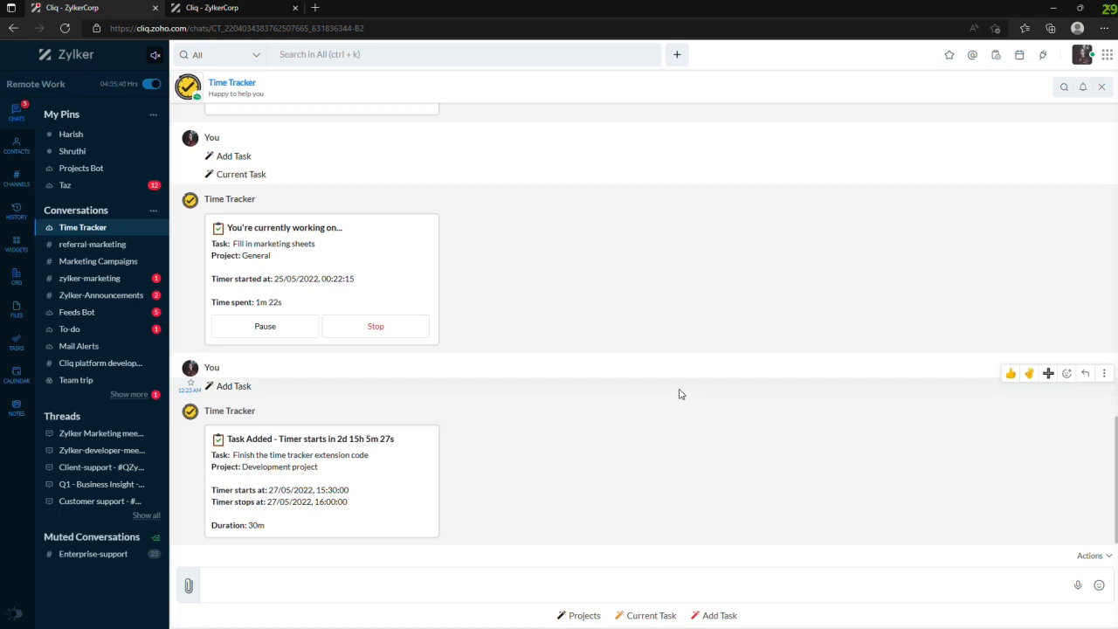
- In the Zylker Marketing meeting thread, find Time Tracker's Add Task message action with "add task" and run it on the "Update landing page content" reminder
left_click(83, 435)
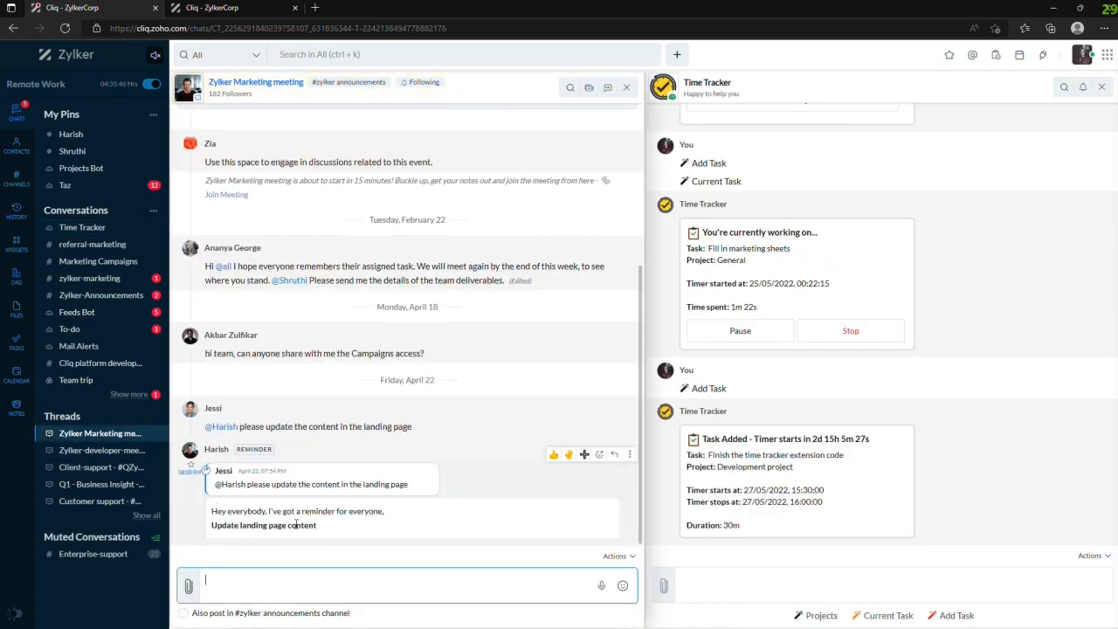
left_click_drag(211, 526, 336, 532)
left_click(419, 540)
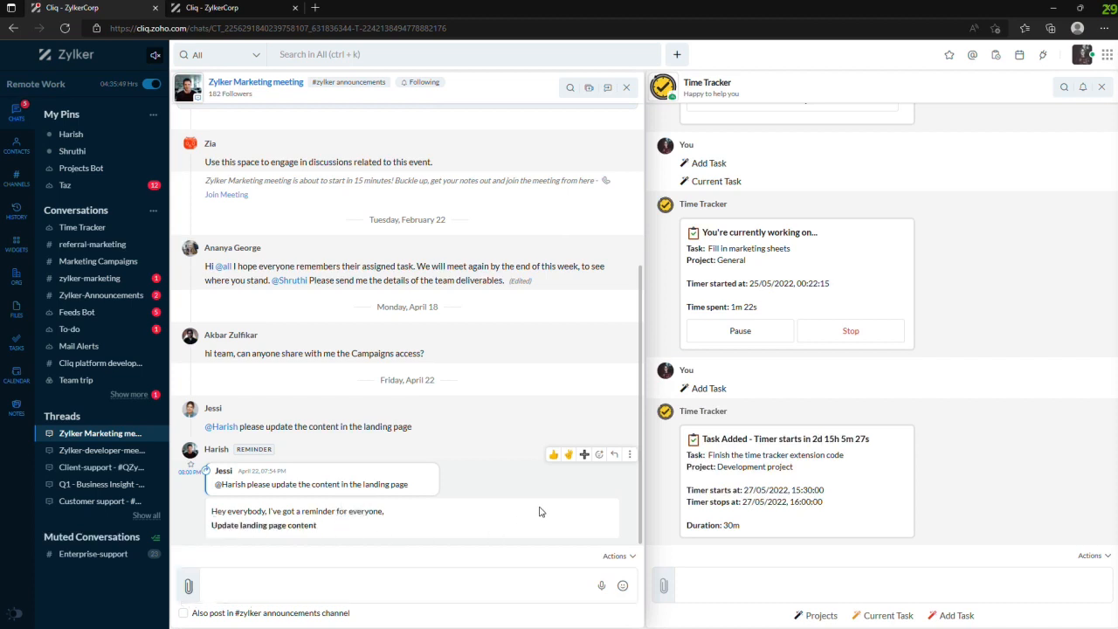
left_click(628, 454)
left_click(584, 437)
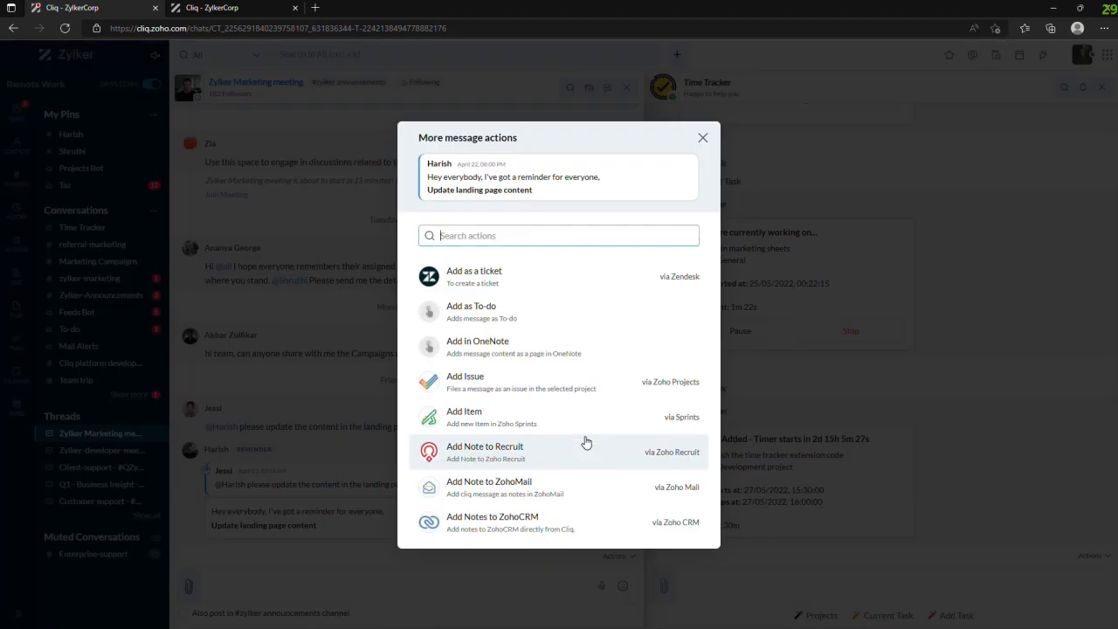
type("add t")
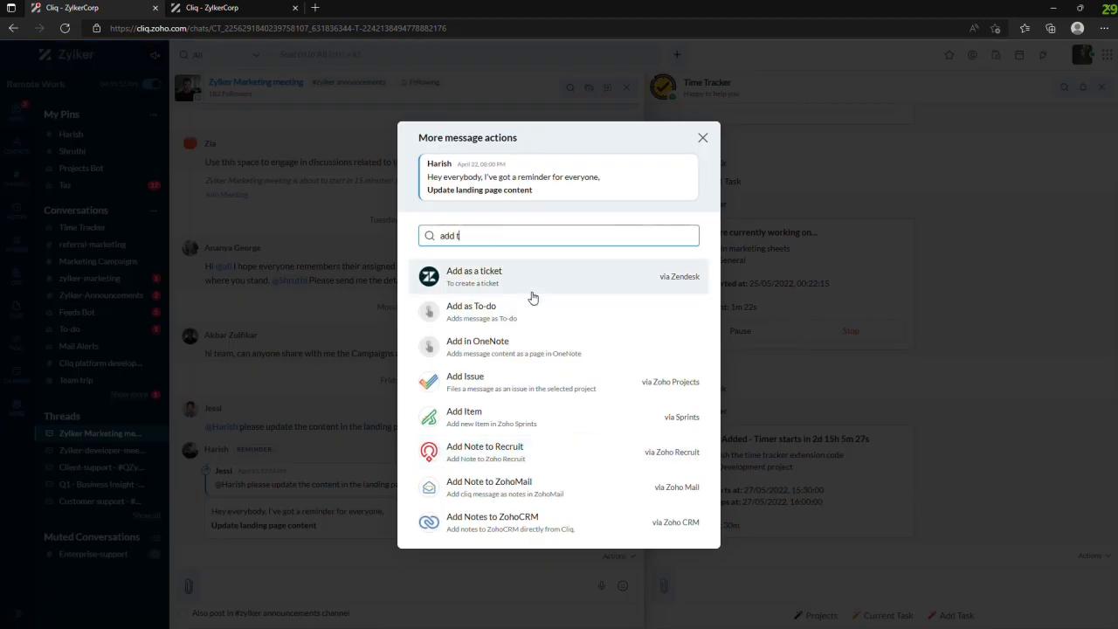
type("ask")
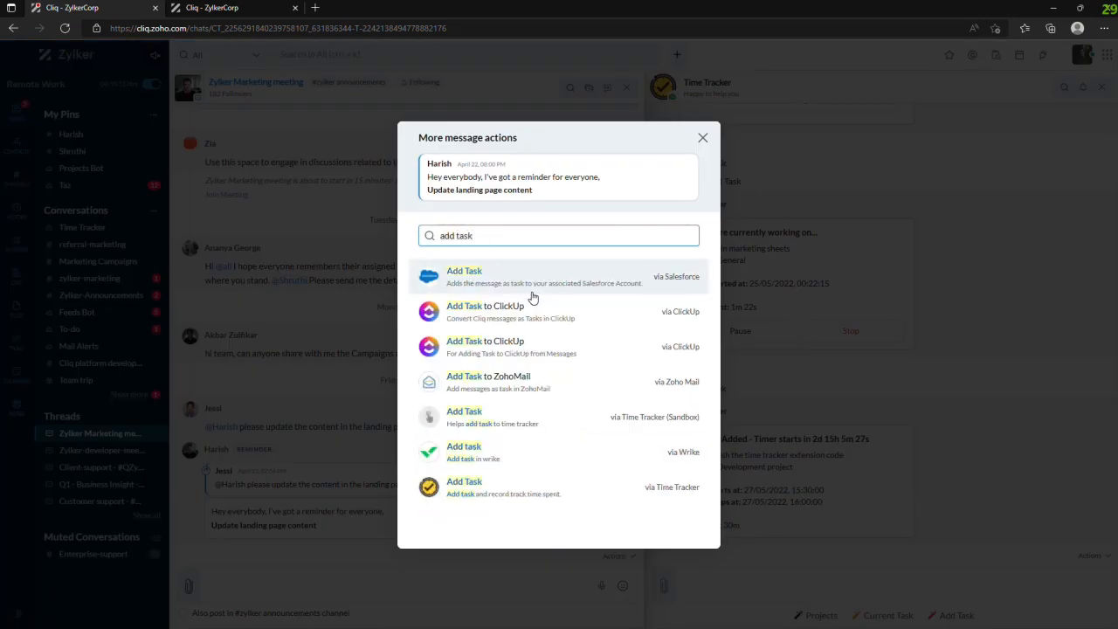
left_click(514, 495)
left_click(572, 452)
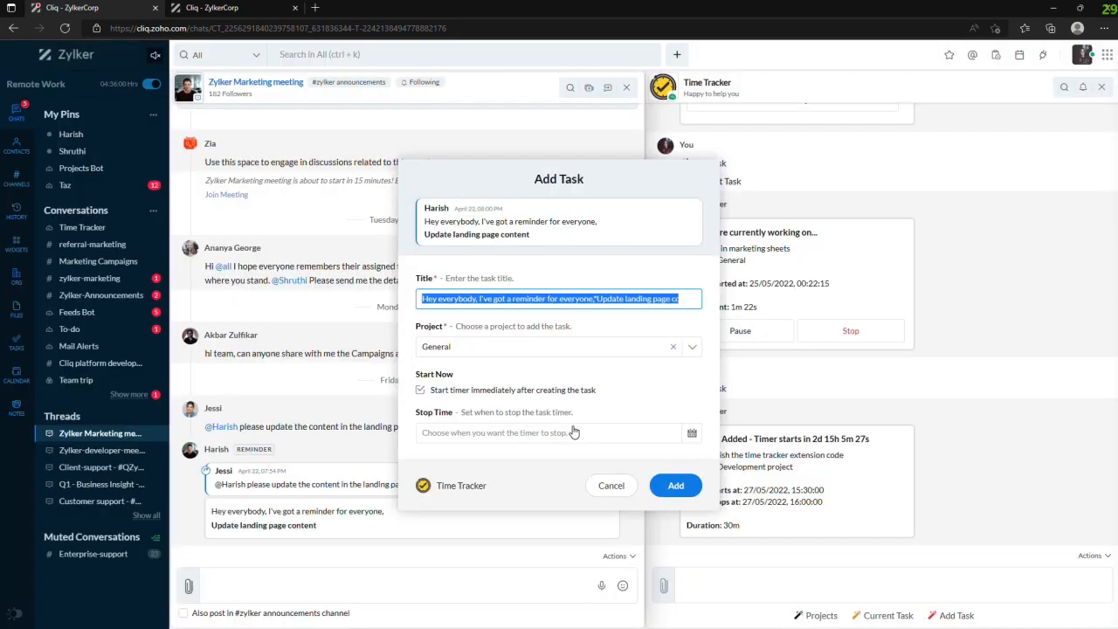
- Keep the General project, turn off the immediate timer start and set the start time to May 26 2022, 10:00 am
left_click(690, 296)
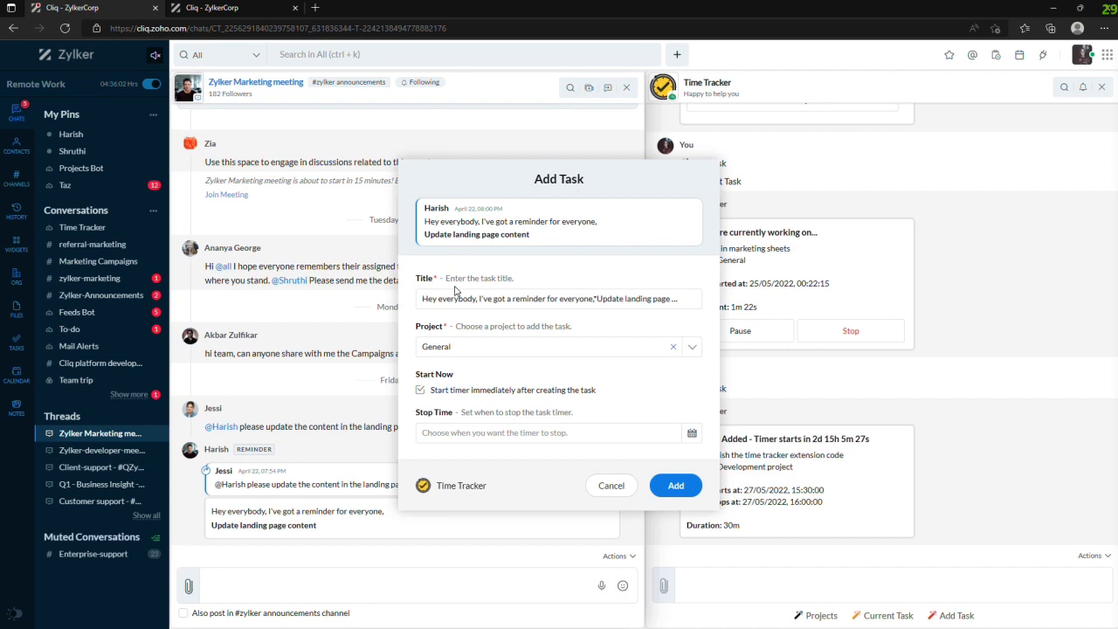
left_click(501, 355)
left_click(467, 371)
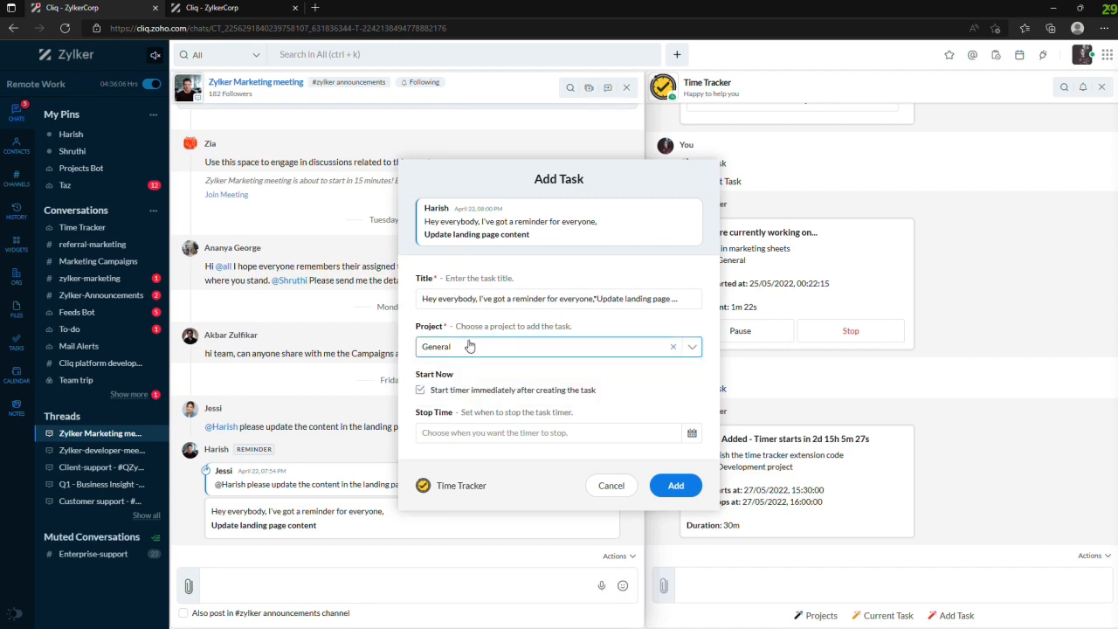
left_click(420, 391)
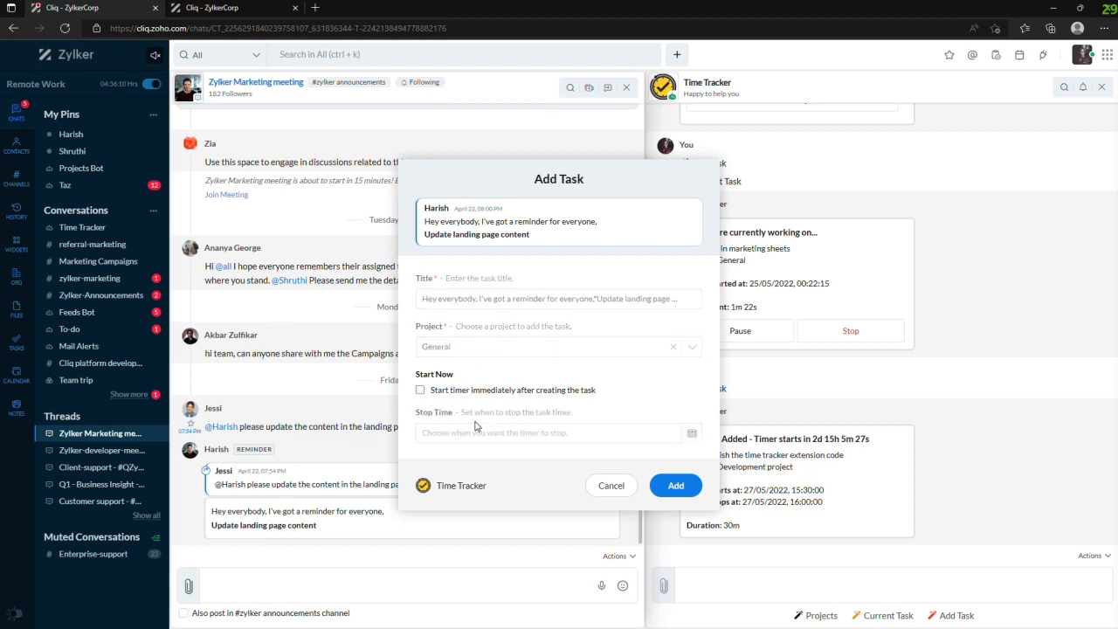
left_click(622, 412)
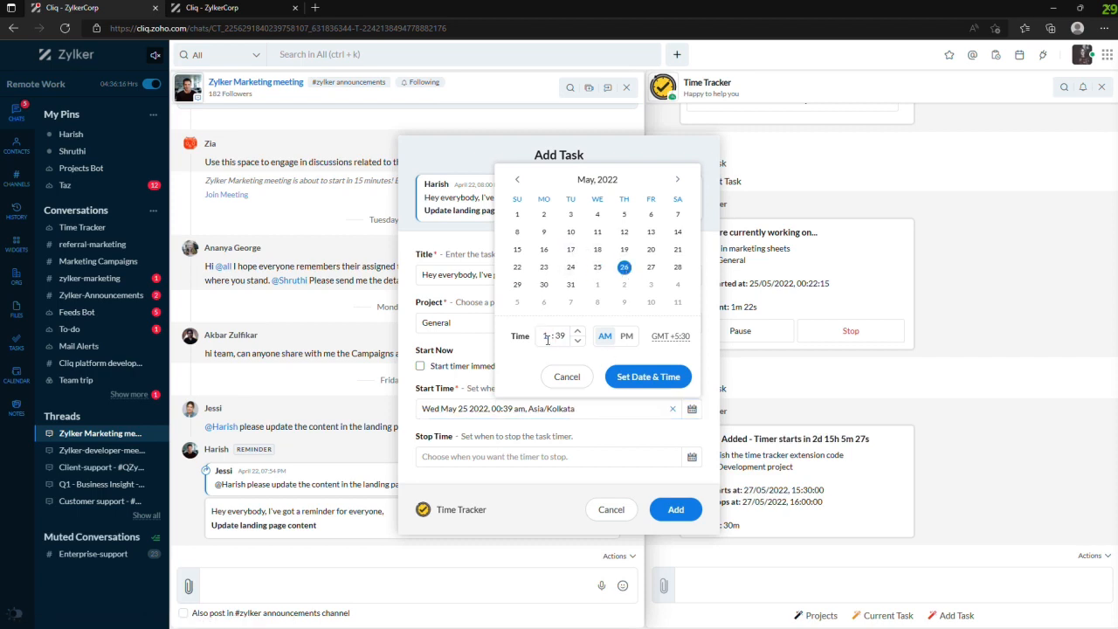
left_click(634, 382)
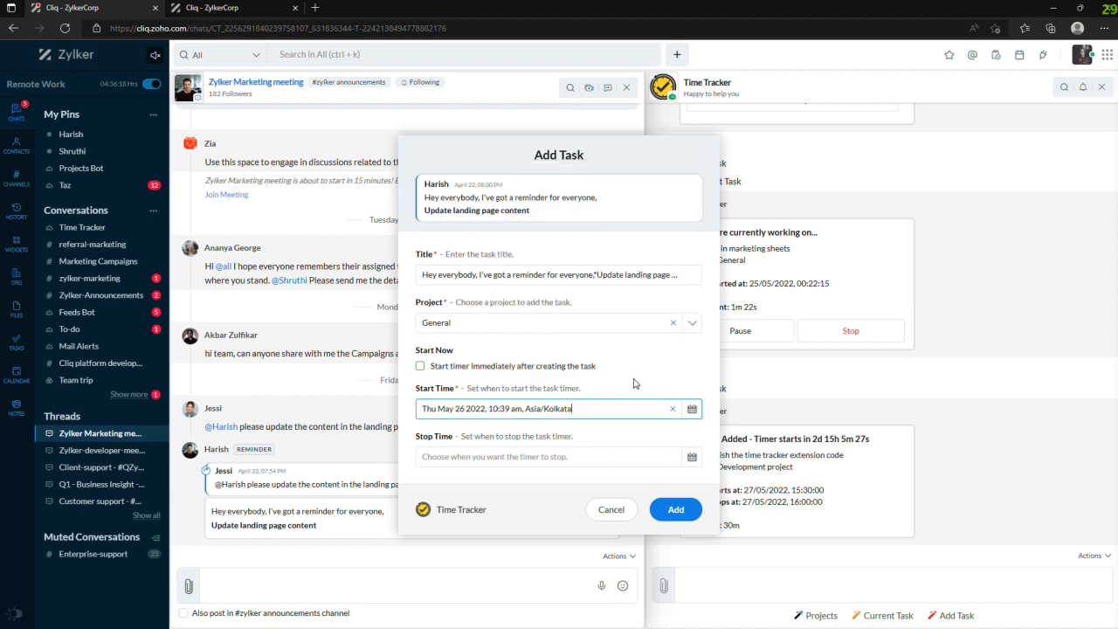
left_click(499, 411)
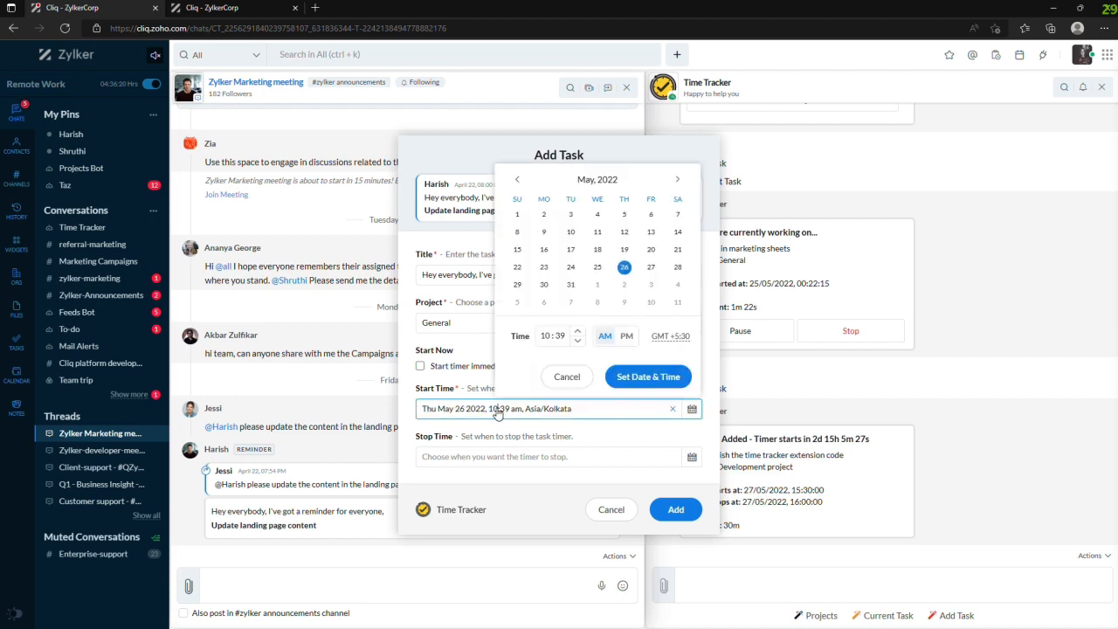
double_click(561, 336)
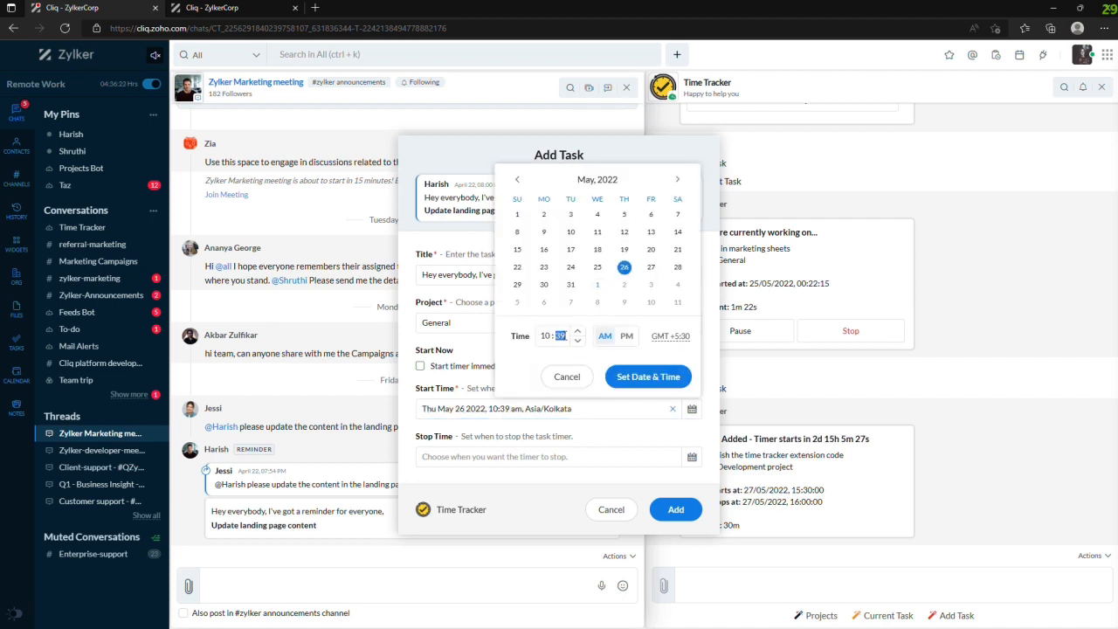
left_click(648, 377)
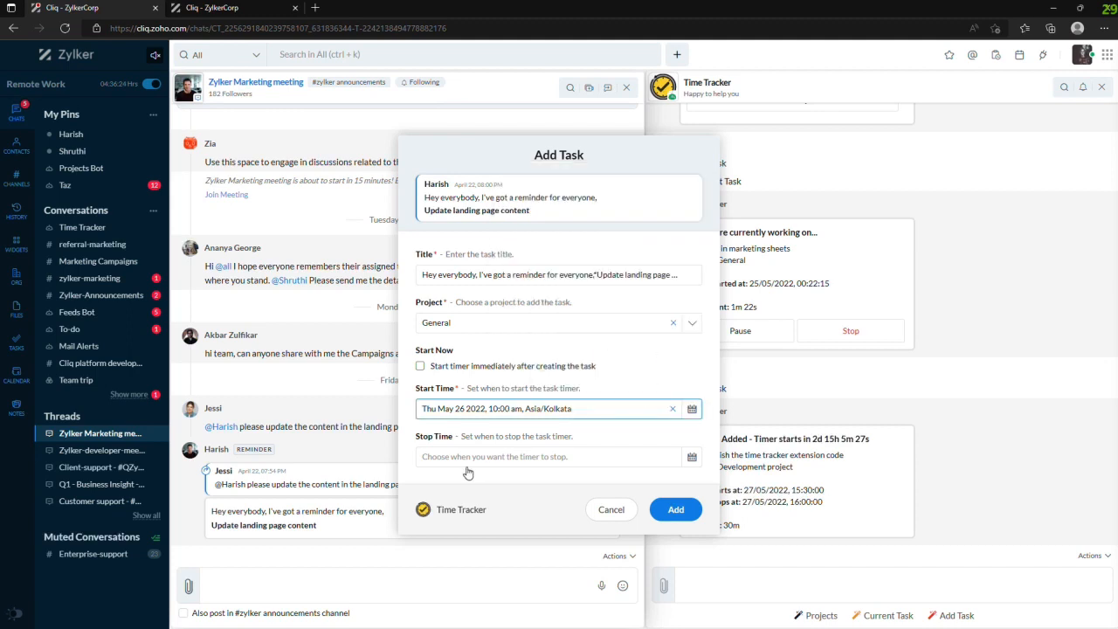
- Set the stop time to May 26 2022, 11:00 am and add the task made from the reminder
left_click(515, 460)
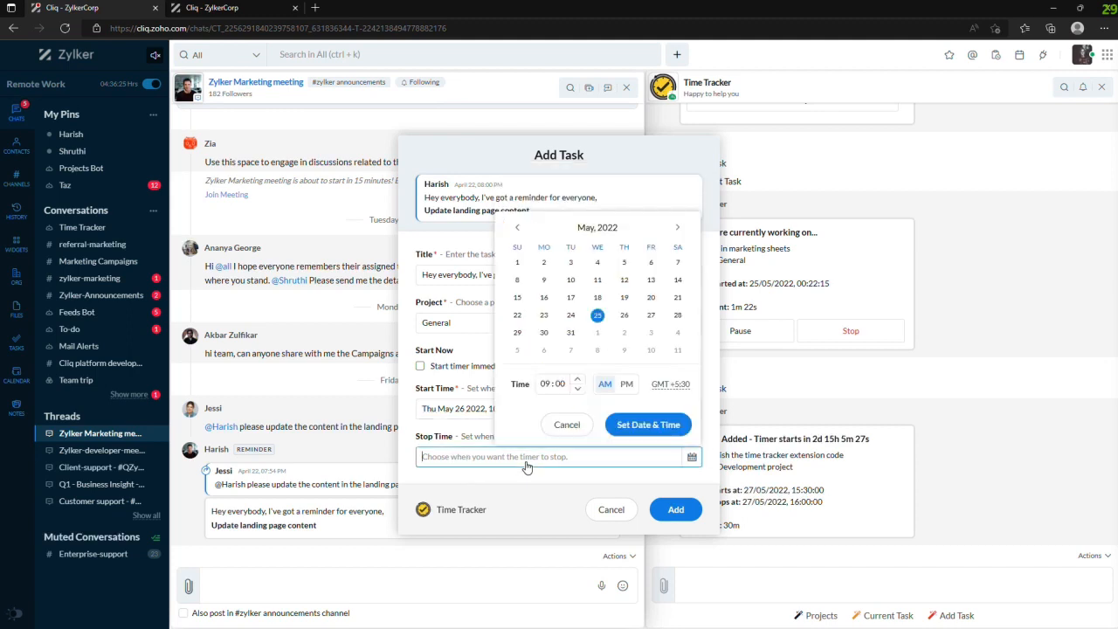
left_click(546, 383)
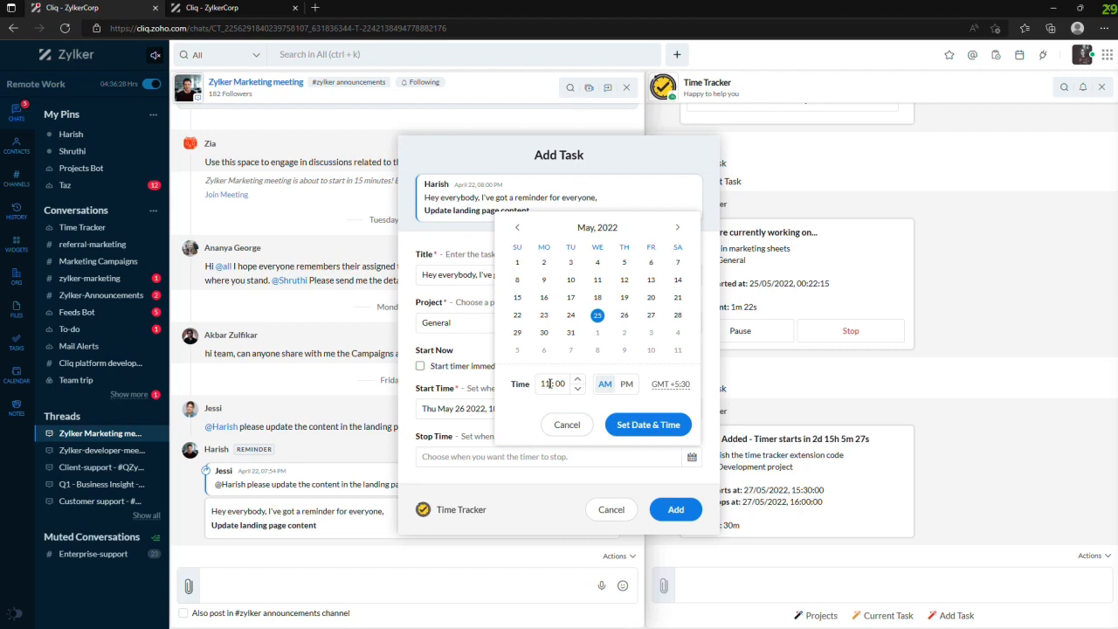
left_click(625, 321)
left_click(645, 426)
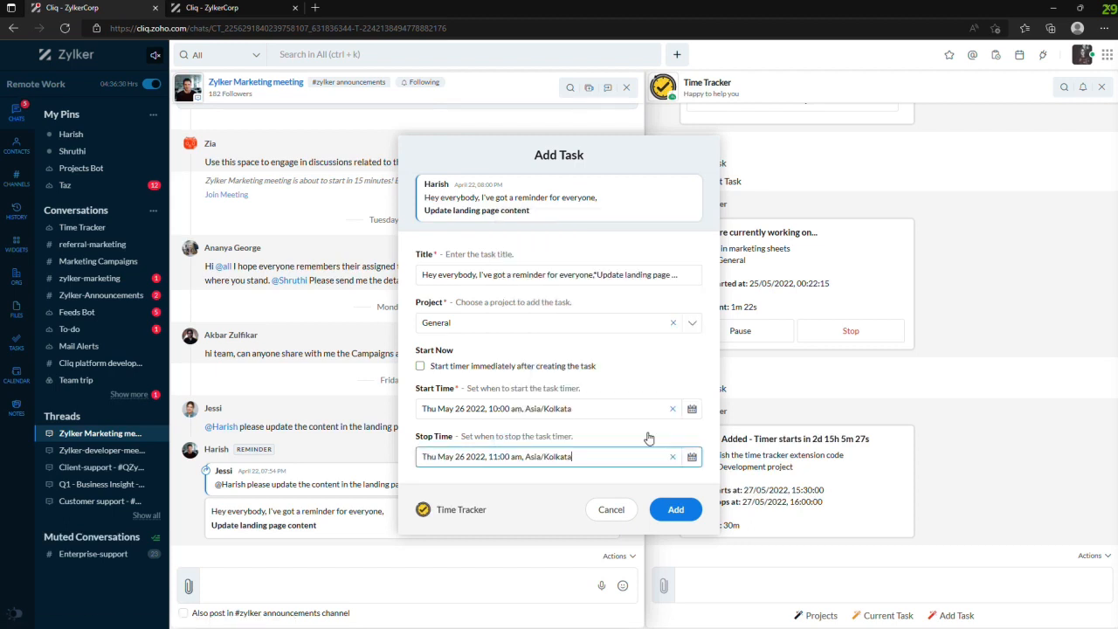
left_click(682, 516)
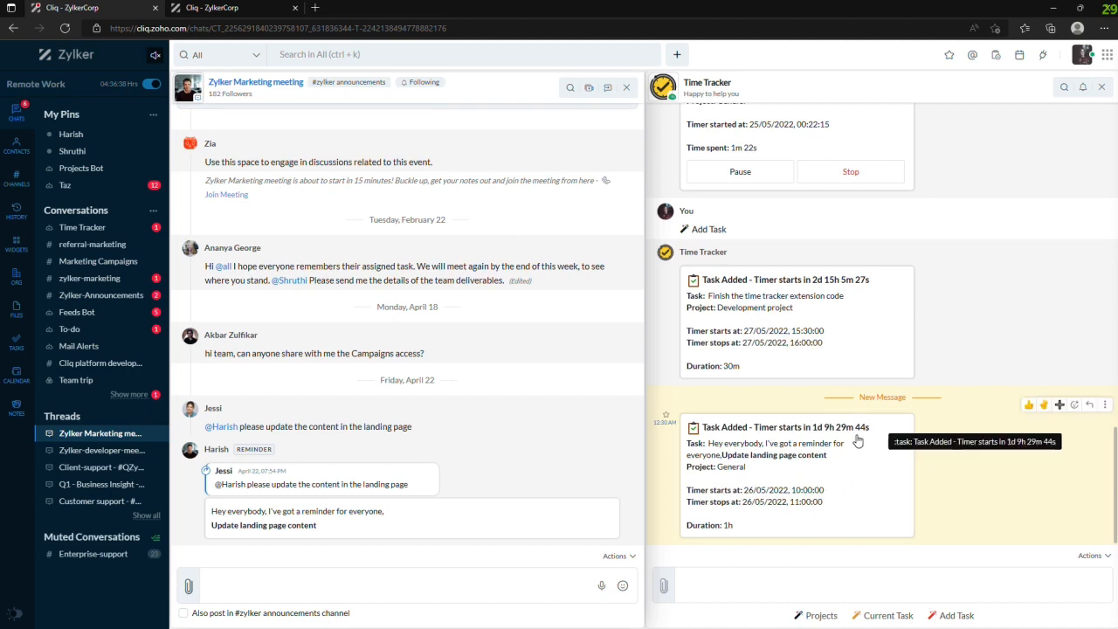
- Look over the added task in the bot chat and close the Zylker Marketing meeting thread
scroll(809, 329, "up", 3)
scroll(805, 316, "down", 3)
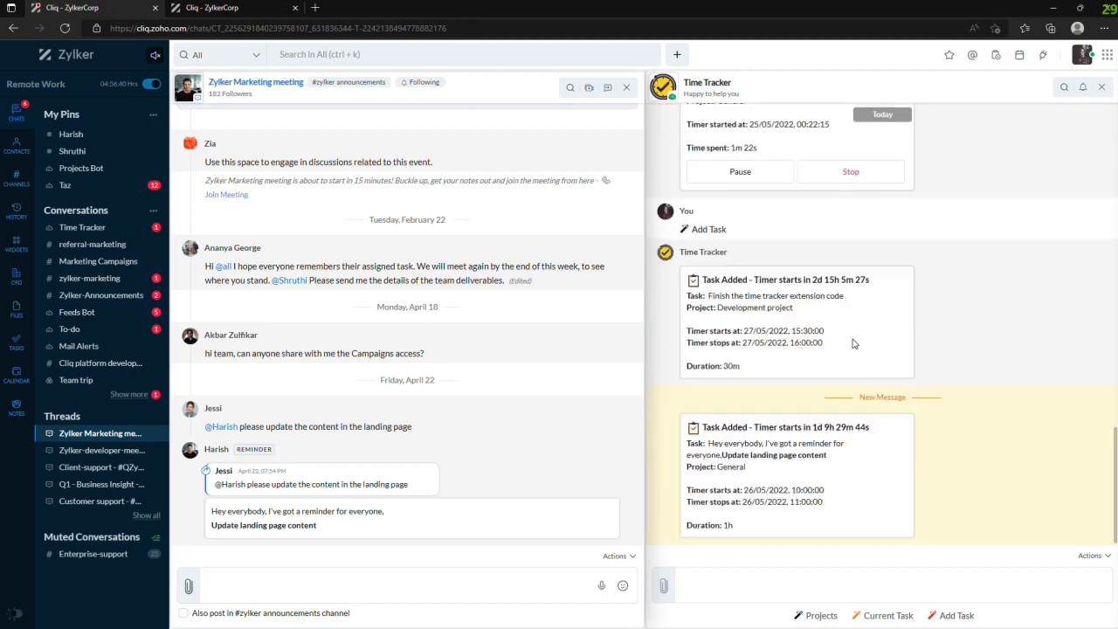
left_click(626, 87)
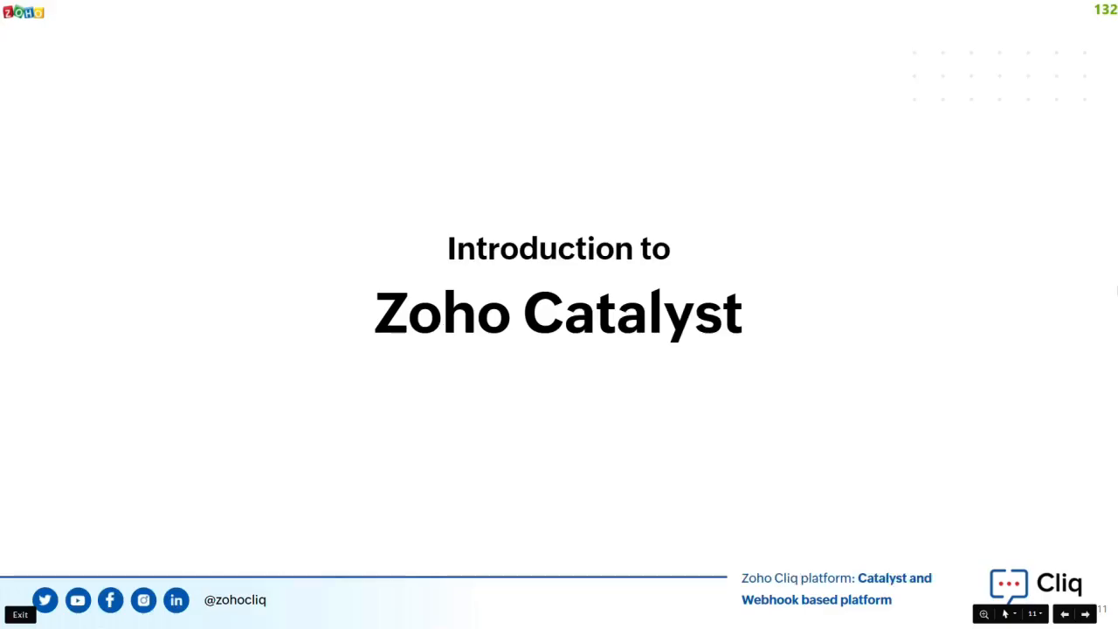
left_click(1057, 259)
key("Left")
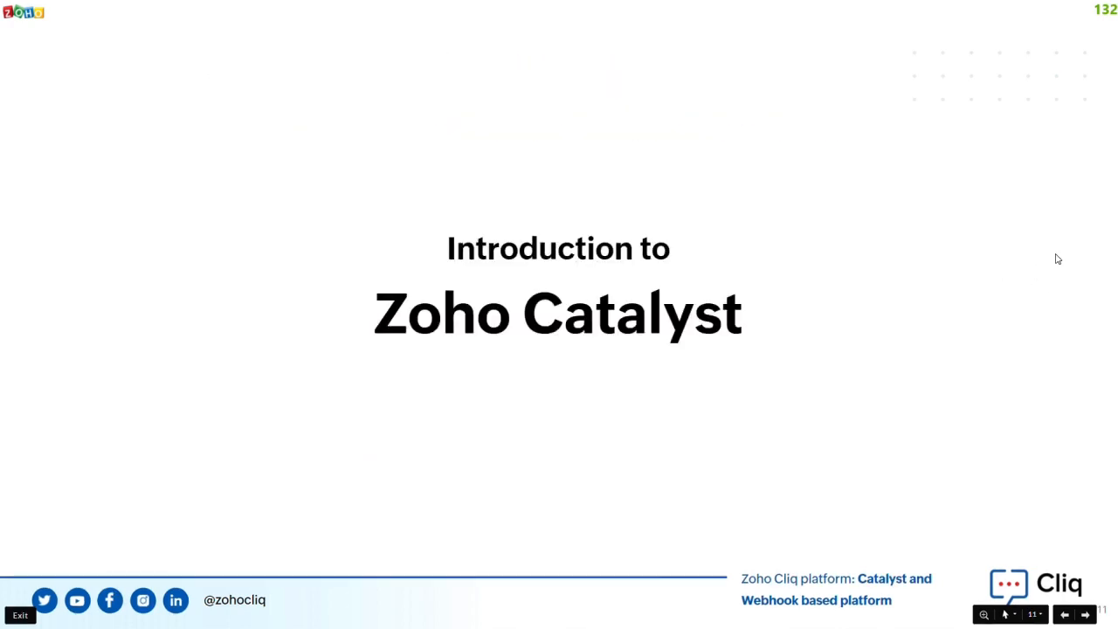